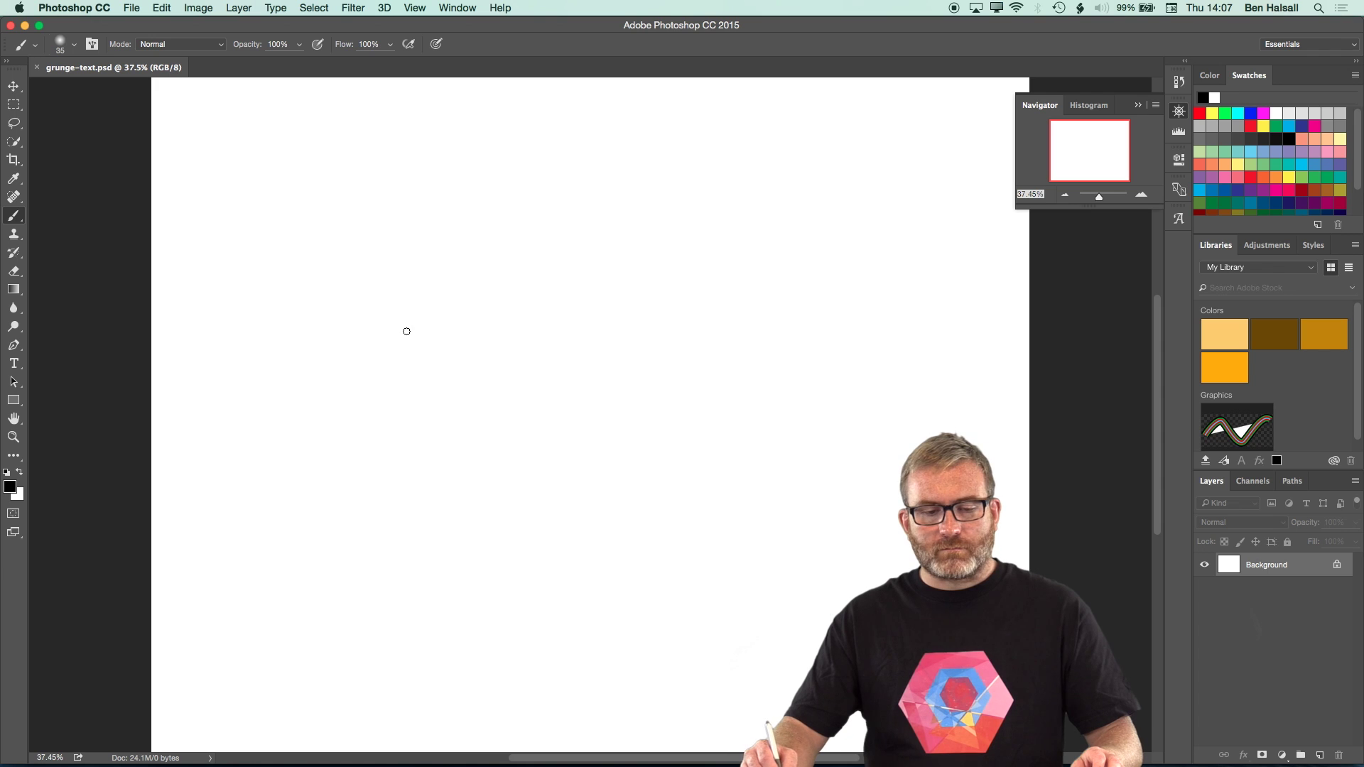
Step: Paint an abstract drawing of intersecting black lines, angular shapes and a large oval in the middle of the canvas
{"action": "mouse_move", "coordinate": [408, 359]}
{"action": "left_mouse_down"}
{"action": "mouse_move", "coordinate": [522, 493]}
{"action": "mouse_move", "coordinate": [702, 229]}
{"action": "left_mouse_up"}
{"action": "left_click_drag", "start_coordinate": [407, 362], "coordinate": [475, 439]}
{"action": "left_click_drag", "start_coordinate": [432, 382], "coordinate": [674, 232]}
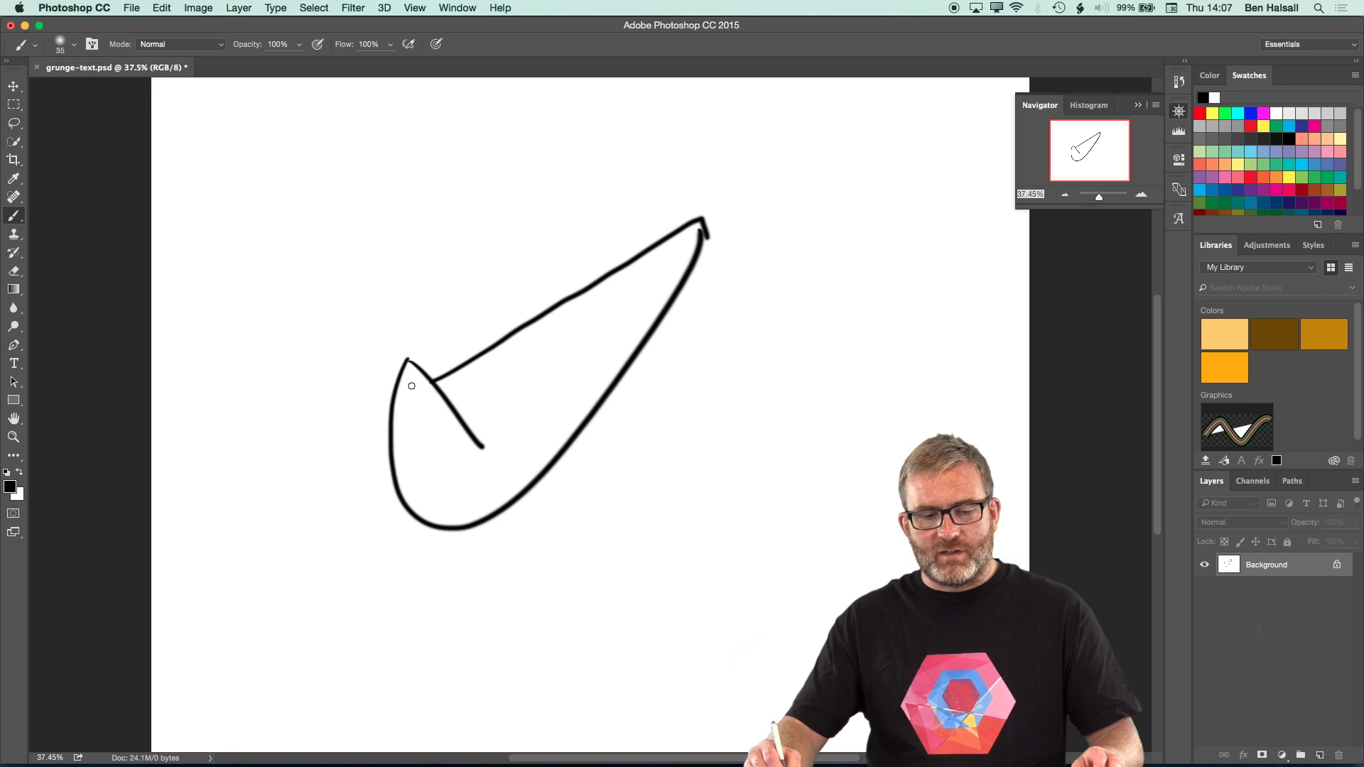
{"action": "mouse_move", "coordinate": [394, 382]}
{"action": "left_mouse_down"}
{"action": "mouse_move", "coordinate": [298, 453]}
{"action": "mouse_move", "coordinate": [419, 594]}
{"action": "left_mouse_up"}
{"action": "left_click_drag", "start_coordinate": [437, 531], "coordinate": [433, 586]}
{"action": "left_click_drag", "start_coordinate": [436, 294], "coordinate": [505, 347]}
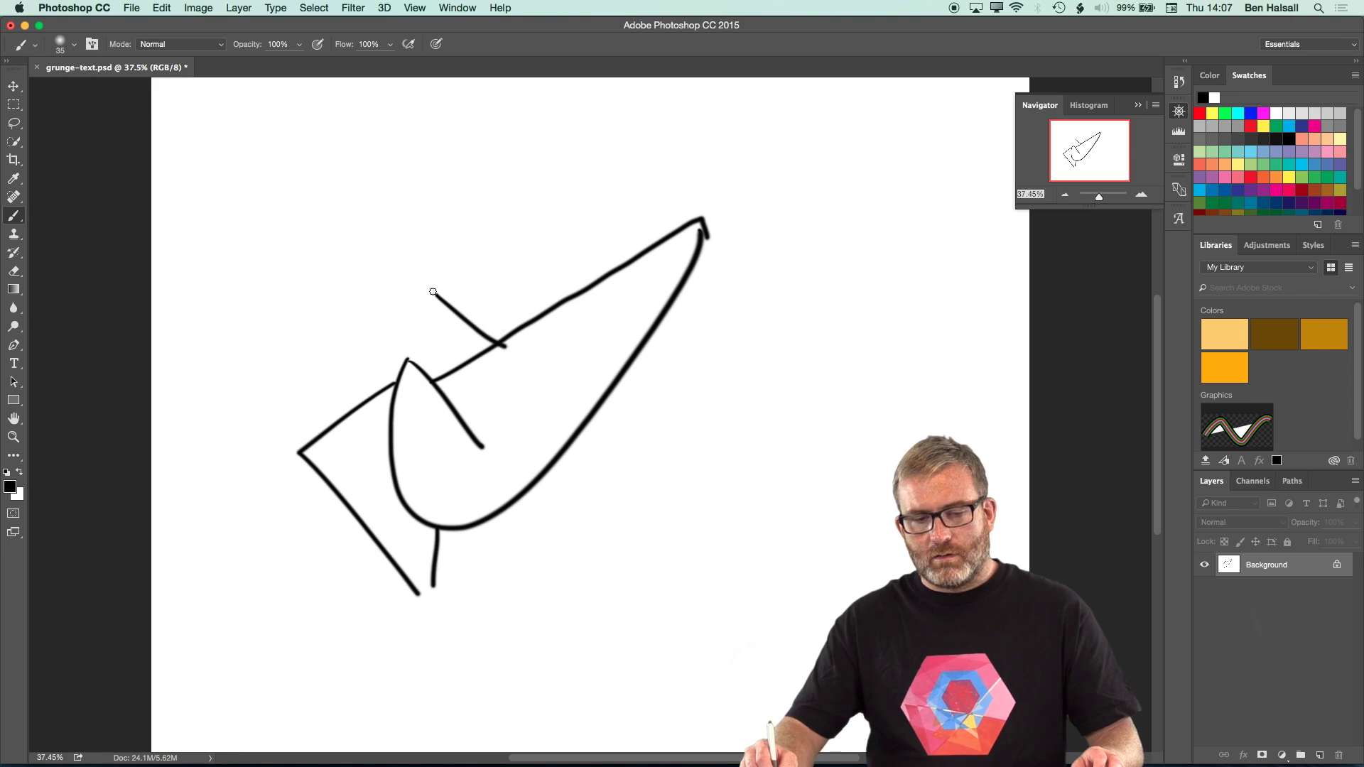
{"action": "left_click_drag", "start_coordinate": [433, 292], "coordinate": [555, 254]}
{"action": "left_click_drag", "start_coordinate": [586, 355], "coordinate": [587, 355]}
{"action": "left_click_drag", "start_coordinate": [507, 429], "coordinate": [656, 497]}
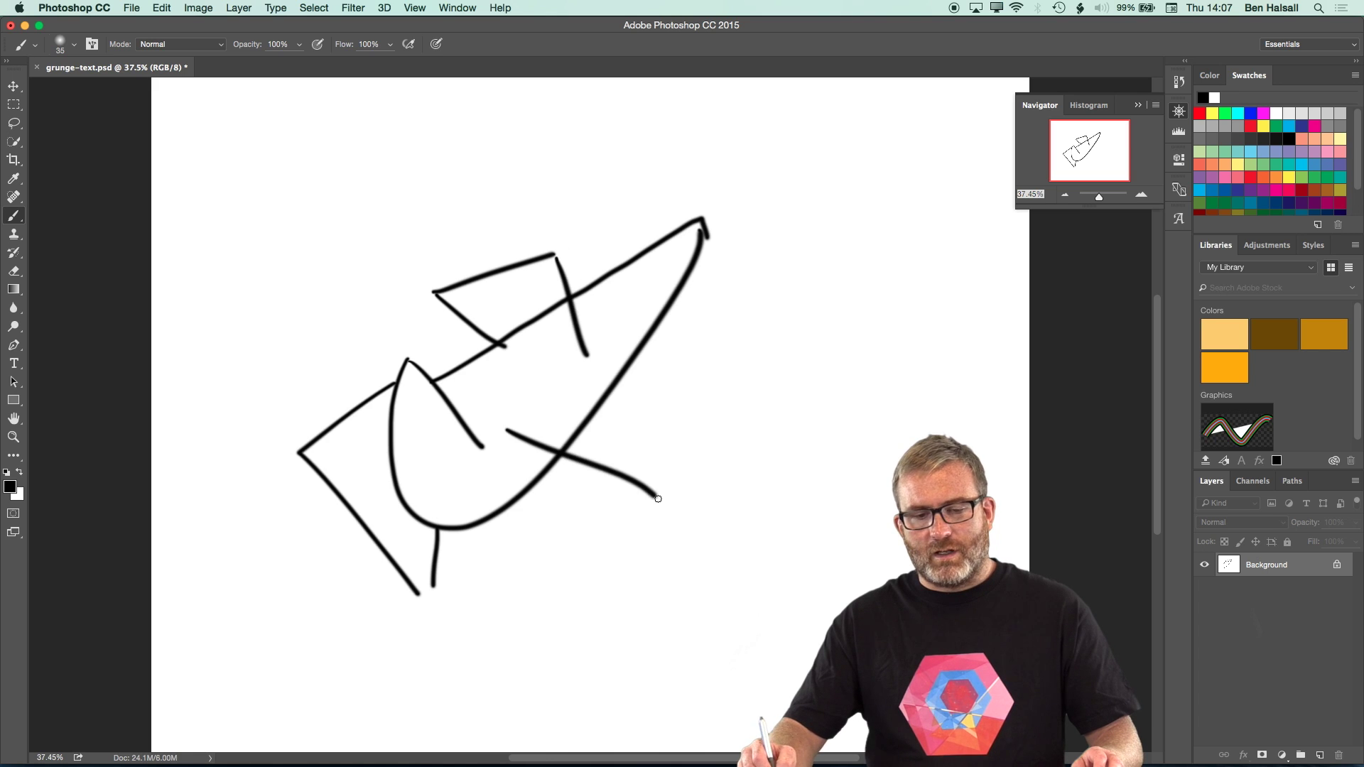
{"action": "left_click_drag", "start_coordinate": [632, 308], "coordinate": [676, 456]}
{"action": "left_click_drag", "start_coordinate": [698, 384], "coordinate": [674, 455]}
{"action": "left_click_drag", "start_coordinate": [527, 493], "coordinate": [541, 641]}
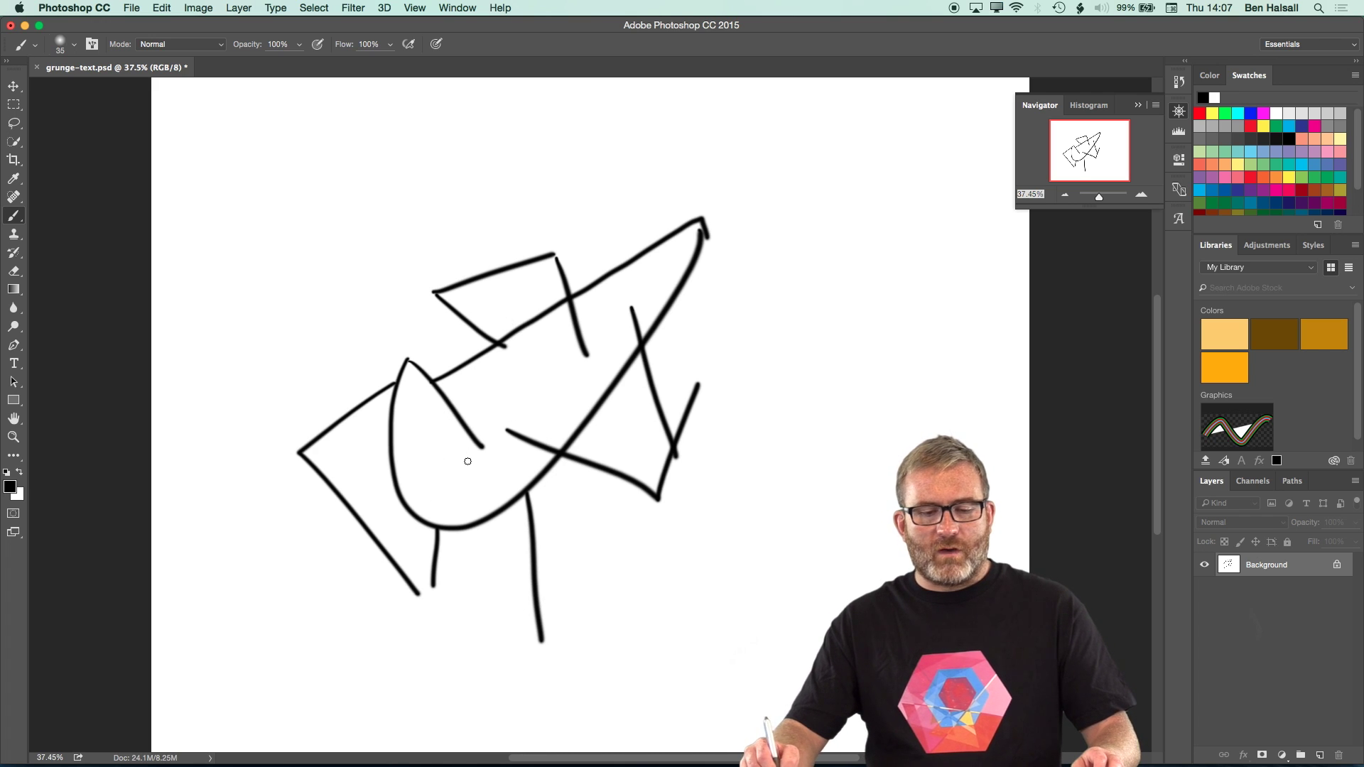
{"action": "left_click_drag", "start_coordinate": [606, 406], "coordinate": [554, 414]}
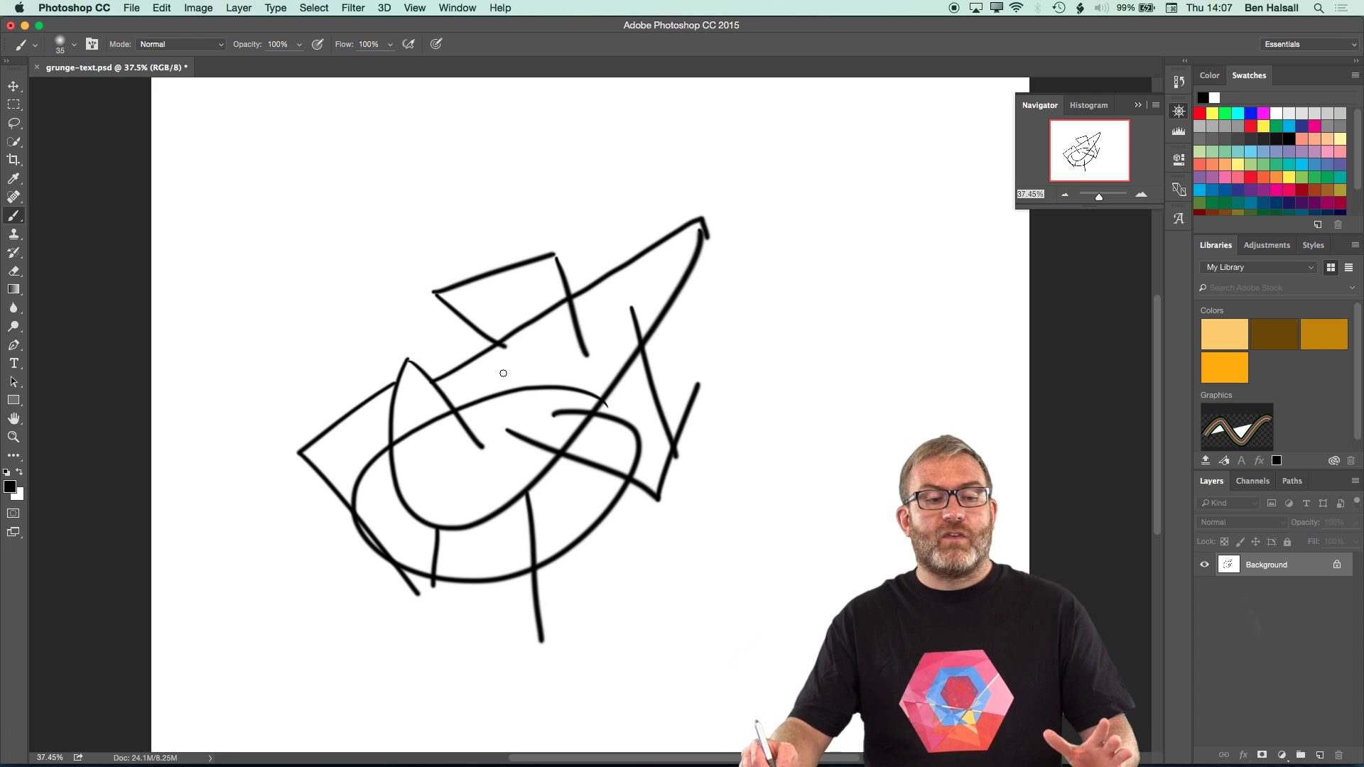
Step: Set the brush size to 111 px
{"action": "left_click", "coordinate": [74, 44]}
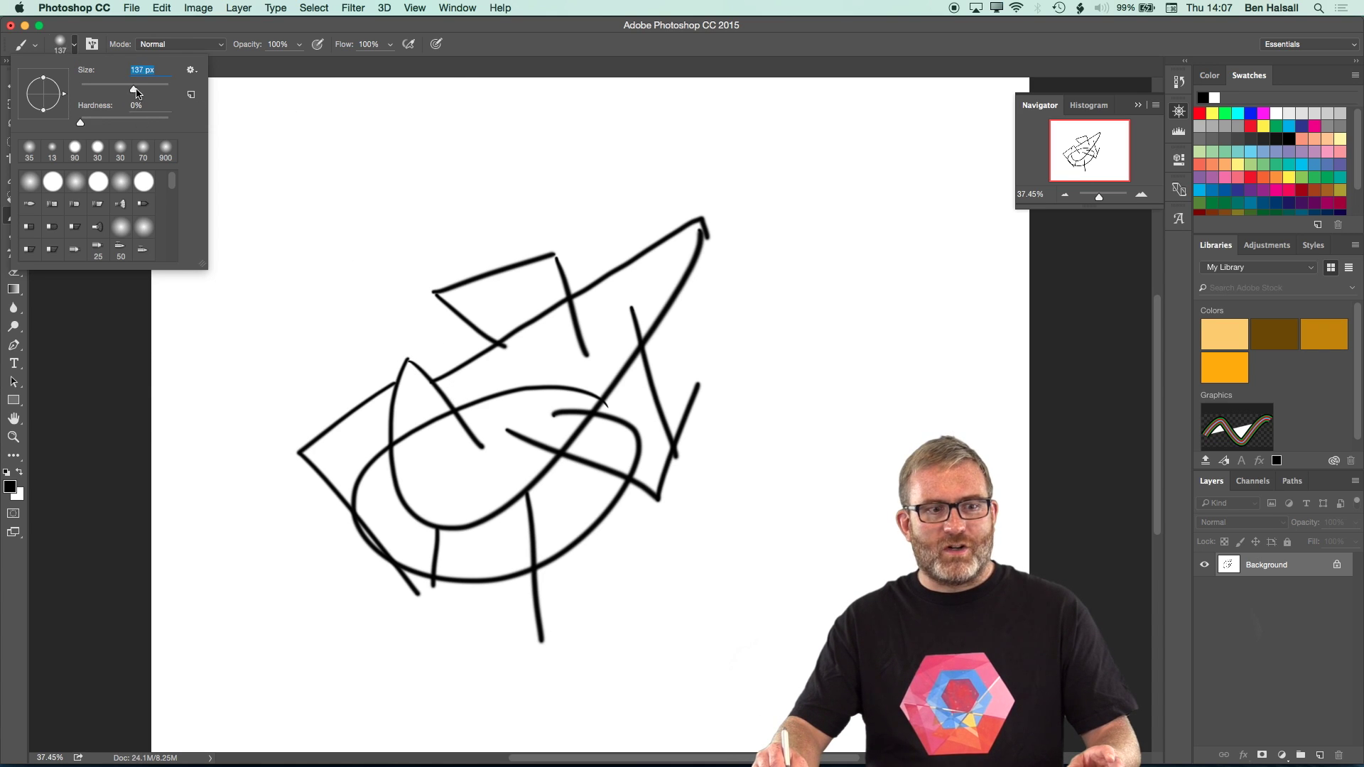
{"action": "left_click_drag", "start_coordinate": [122, 90], "coordinate": [127, 91]}
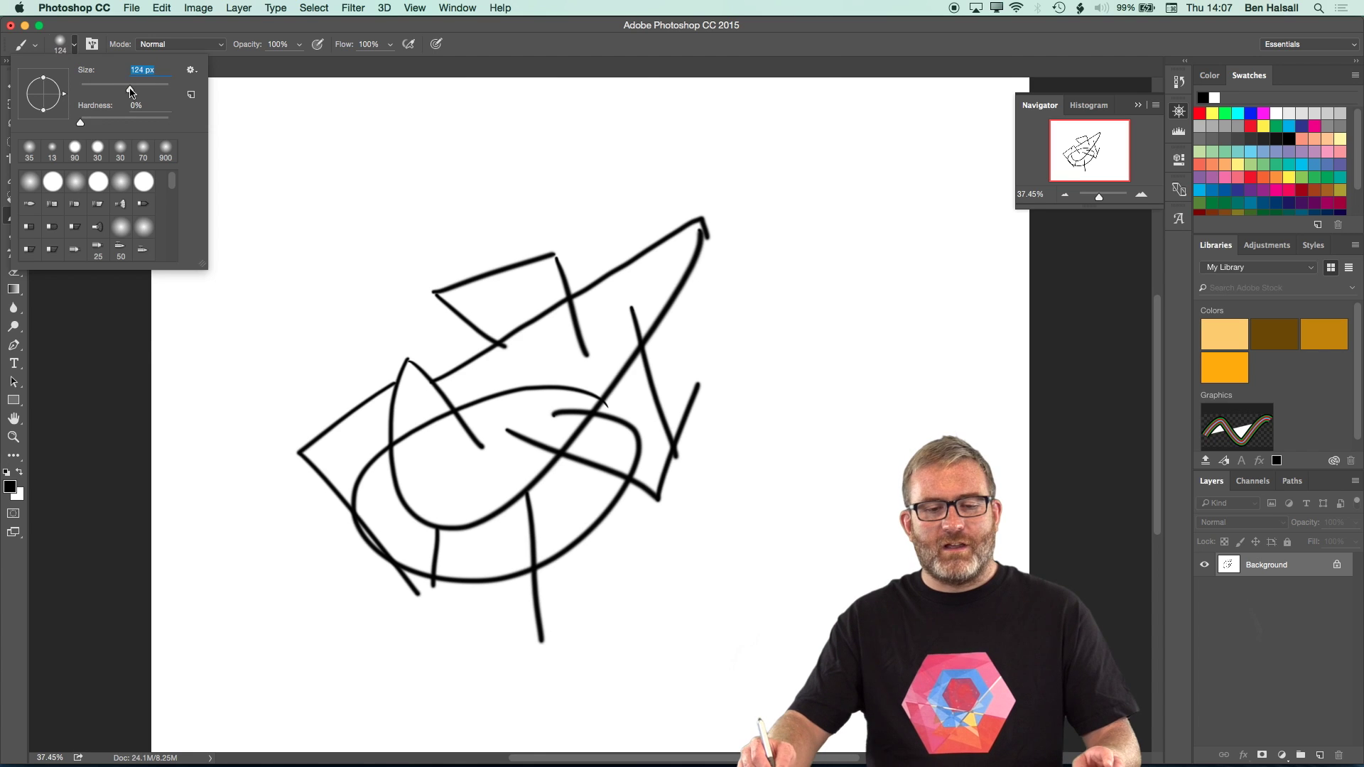
{"action": "left_click", "coordinate": [497, 313]}
{"action": "right_click", "coordinate": [512, 313]}
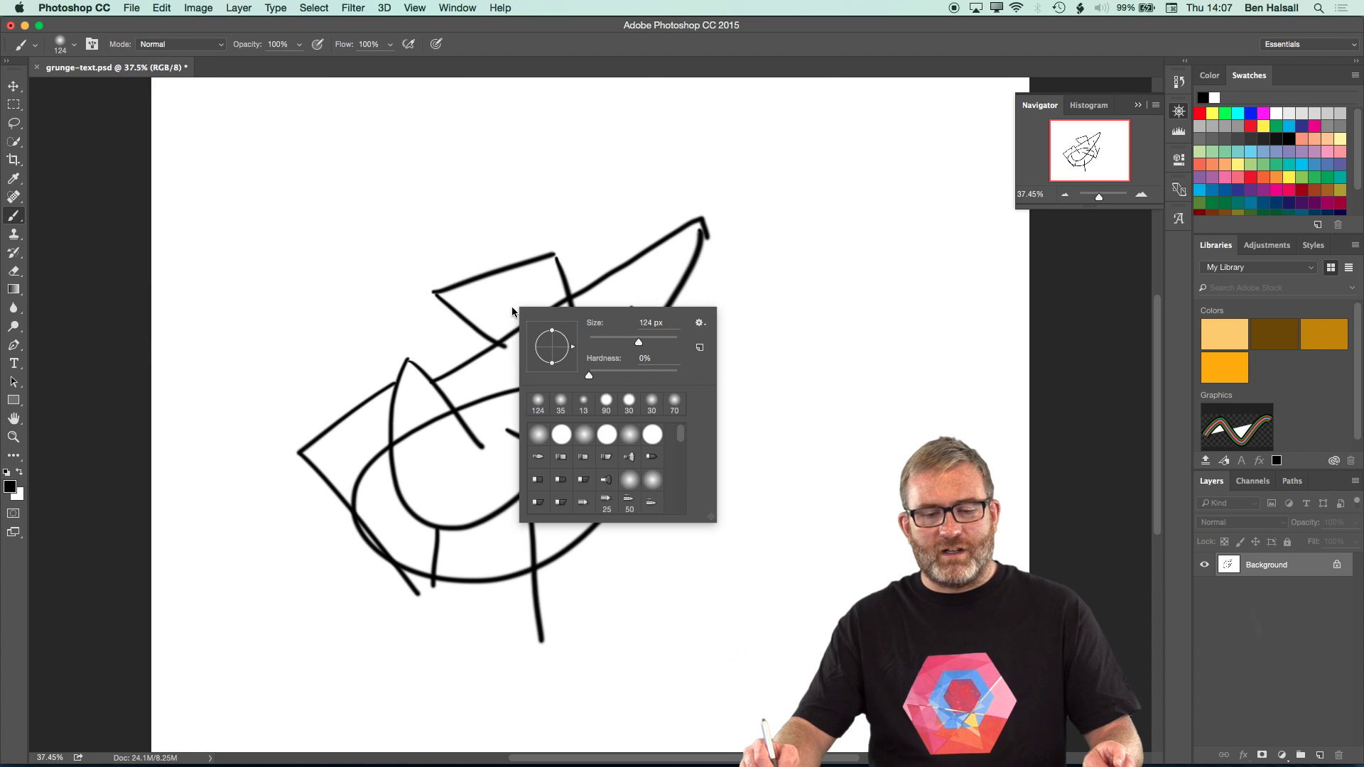
{"action": "left_click_drag", "start_coordinate": [640, 343], "coordinate": [635, 344]}
{"action": "left_click", "coordinate": [507, 284]}
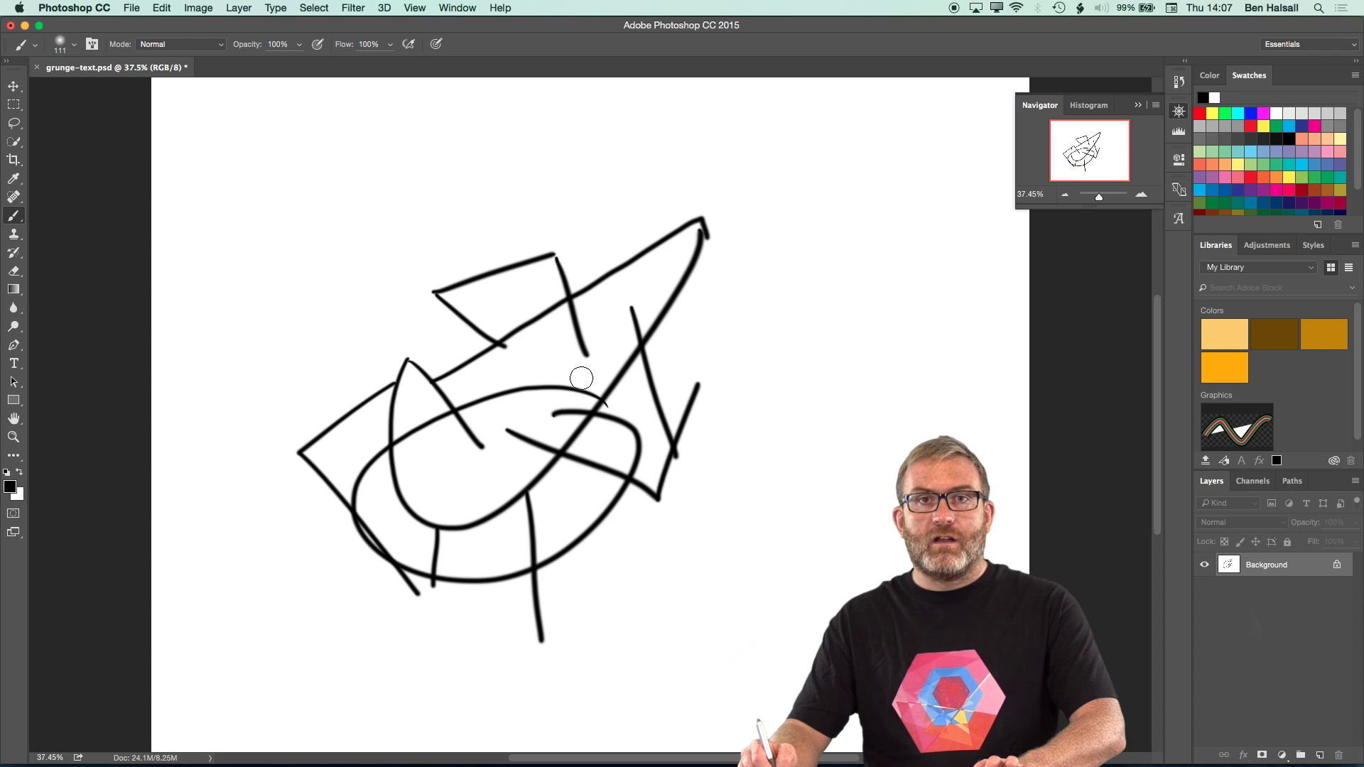
Step: Enlarge the brush to 300 px
{"action": "key", "text": "bracketright"}
{"action": "key", "text": "bracketright"}
{"action": "key", "text": "bracketright"}
{"action": "key", "text": "bracketright"}
{"action": "key", "text": "bracketright"}
{"action": "key", "text": "bracketright"}
{"action": "key", "text": "bracketright"}
{"action": "key", "text": "bracketright"}
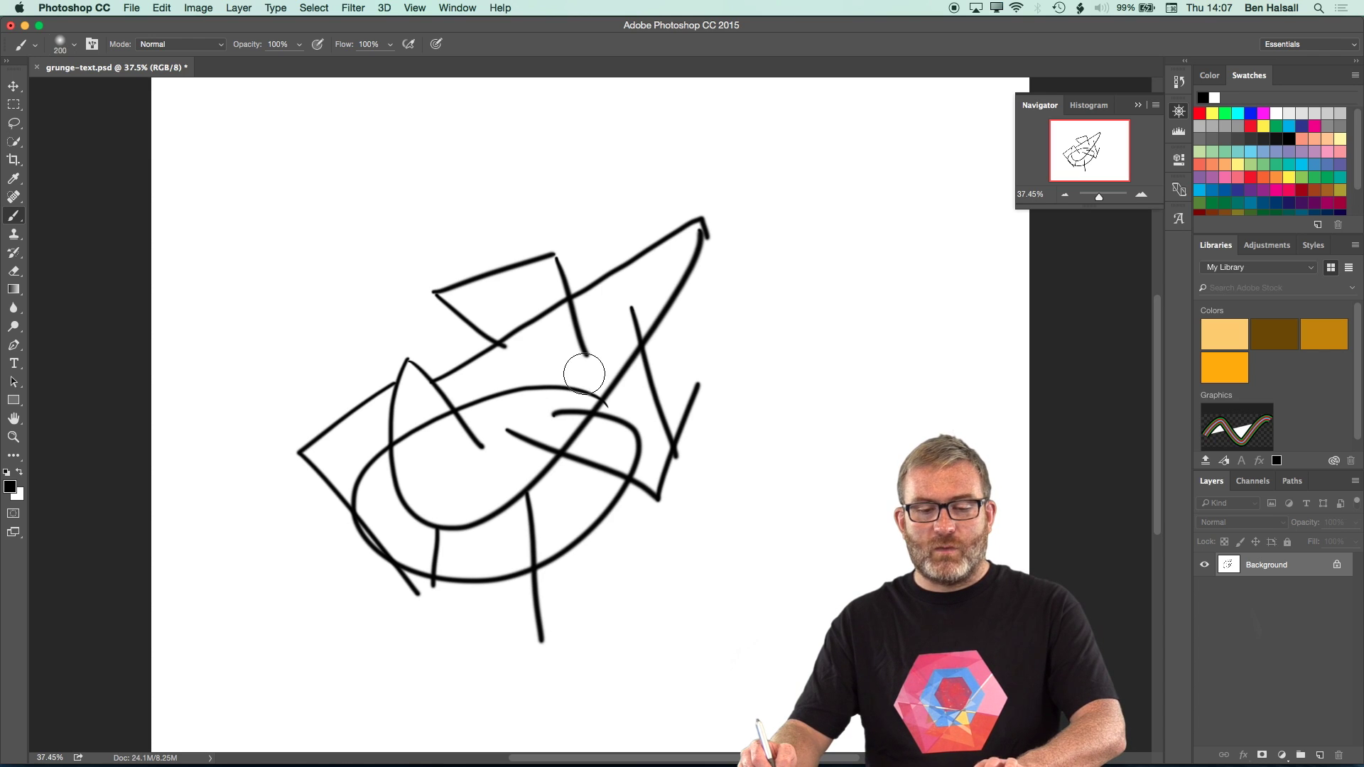
{"action": "key", "text": "bracketleft"}
{"action": "key", "text": "bracketleft"}
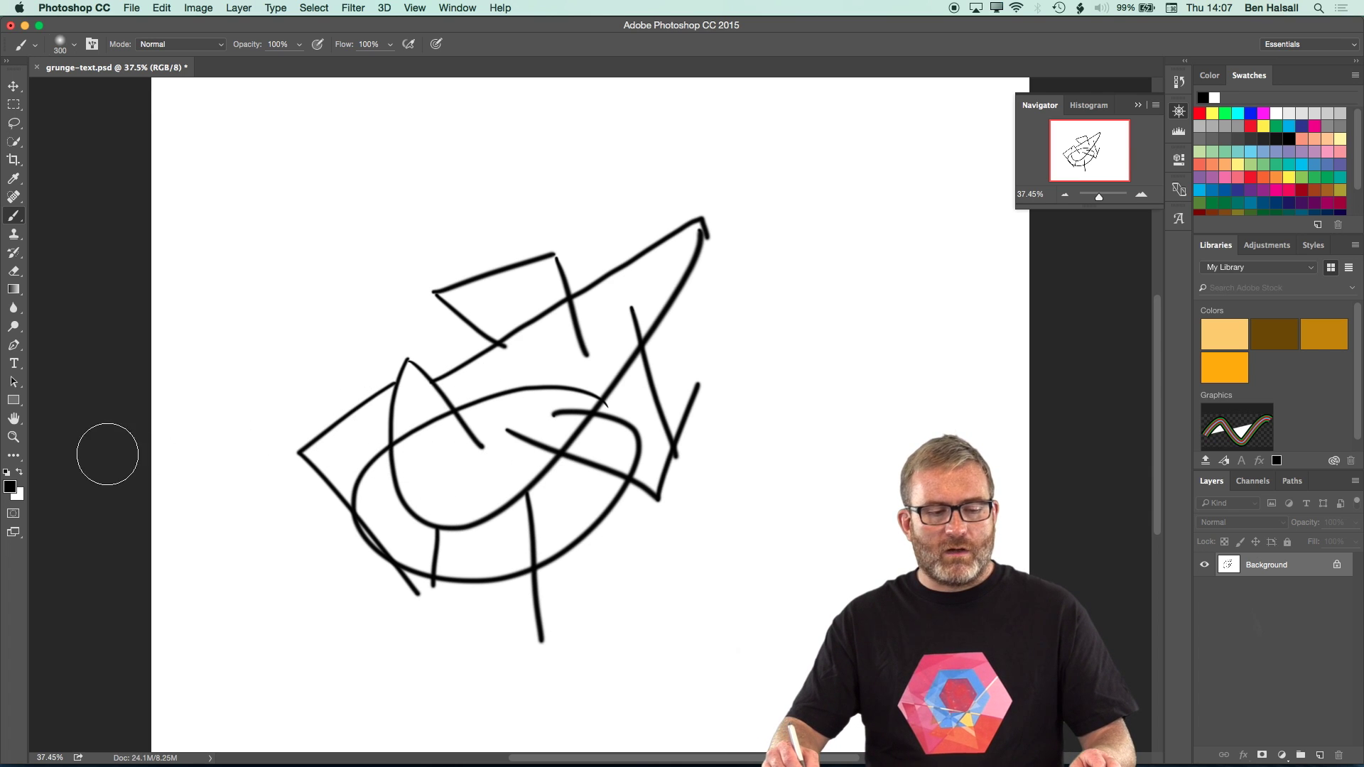
Step: Change the foreground color from black to a light grey
{"action": "left_click", "coordinate": [9, 488]}
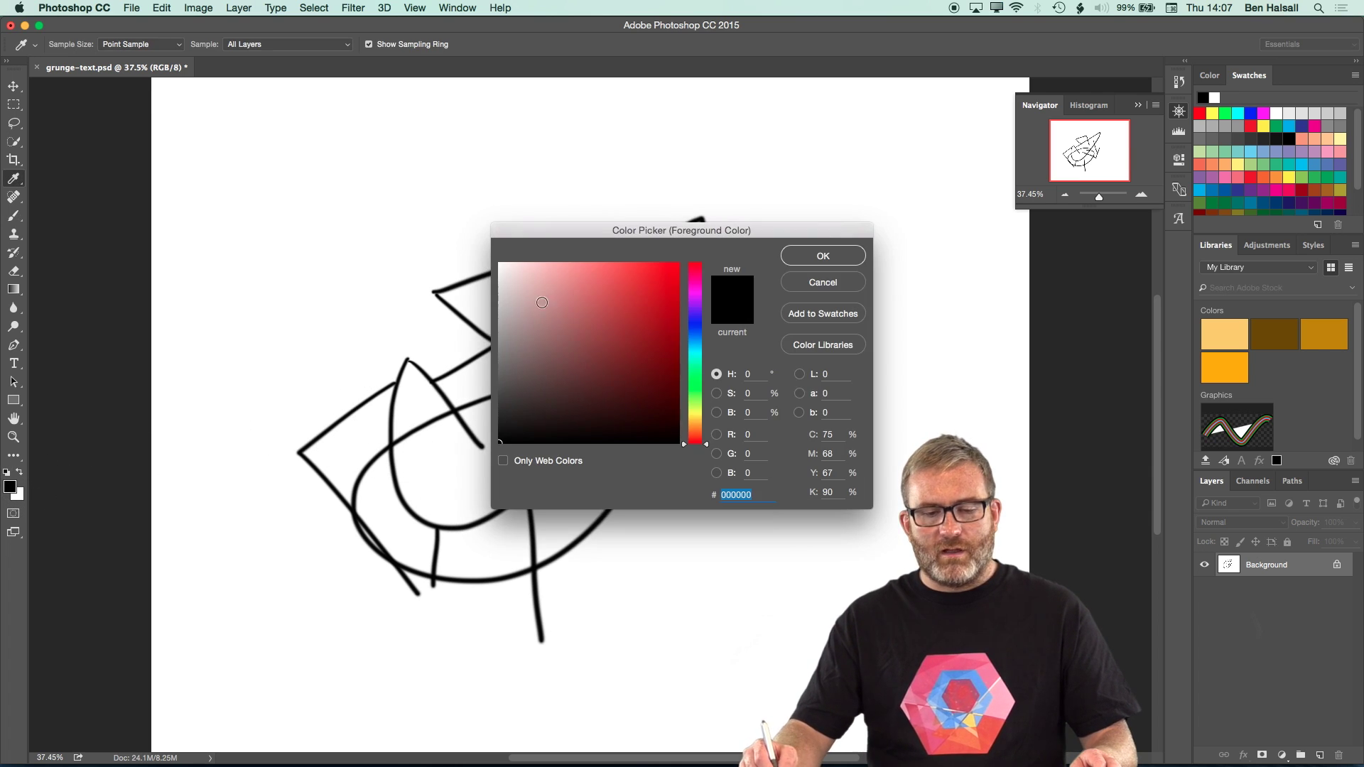
{"action": "mouse_move", "coordinate": [497, 334]}
{"action": "left_mouse_down"}
{"action": "mouse_move", "coordinate": [482, 347]}
{"action": "mouse_move", "coordinate": [472, 322]}
{"action": "left_mouse_up"}
{"action": "key", "text": "Return"}
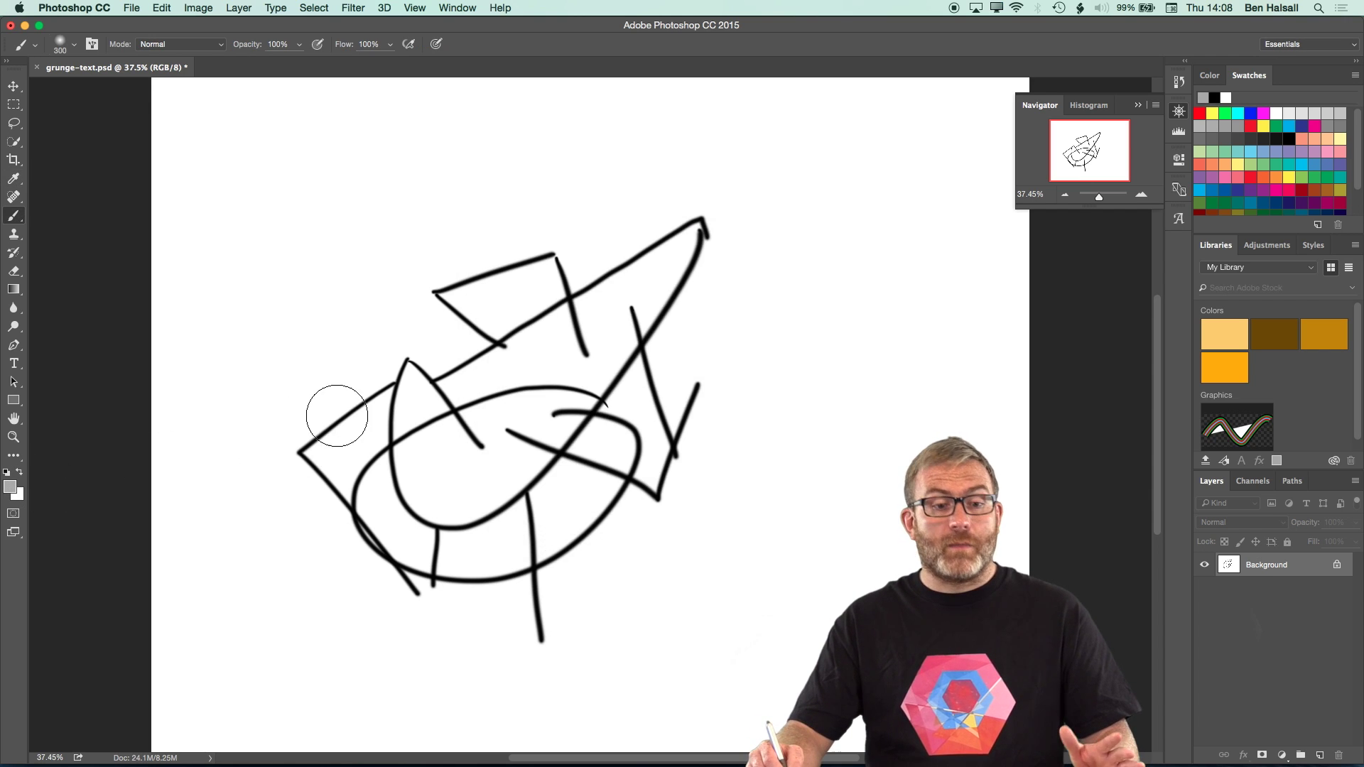
Step: Try a grey brush stroke over the black lines in Normal mode and undo it
{"action": "left_click", "coordinate": [217, 47]}
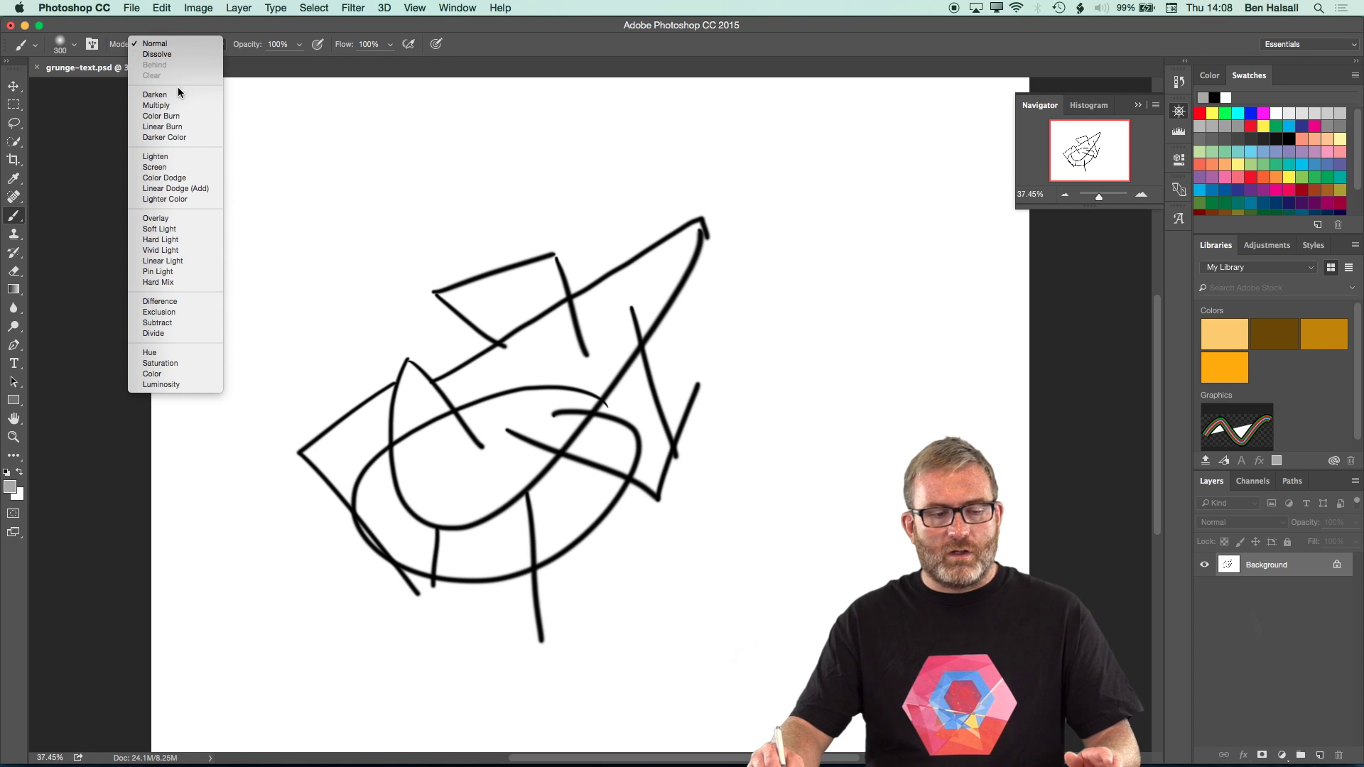
{"action": "left_click", "coordinate": [167, 89]}
{"action": "left_click", "coordinate": [206, 44]}
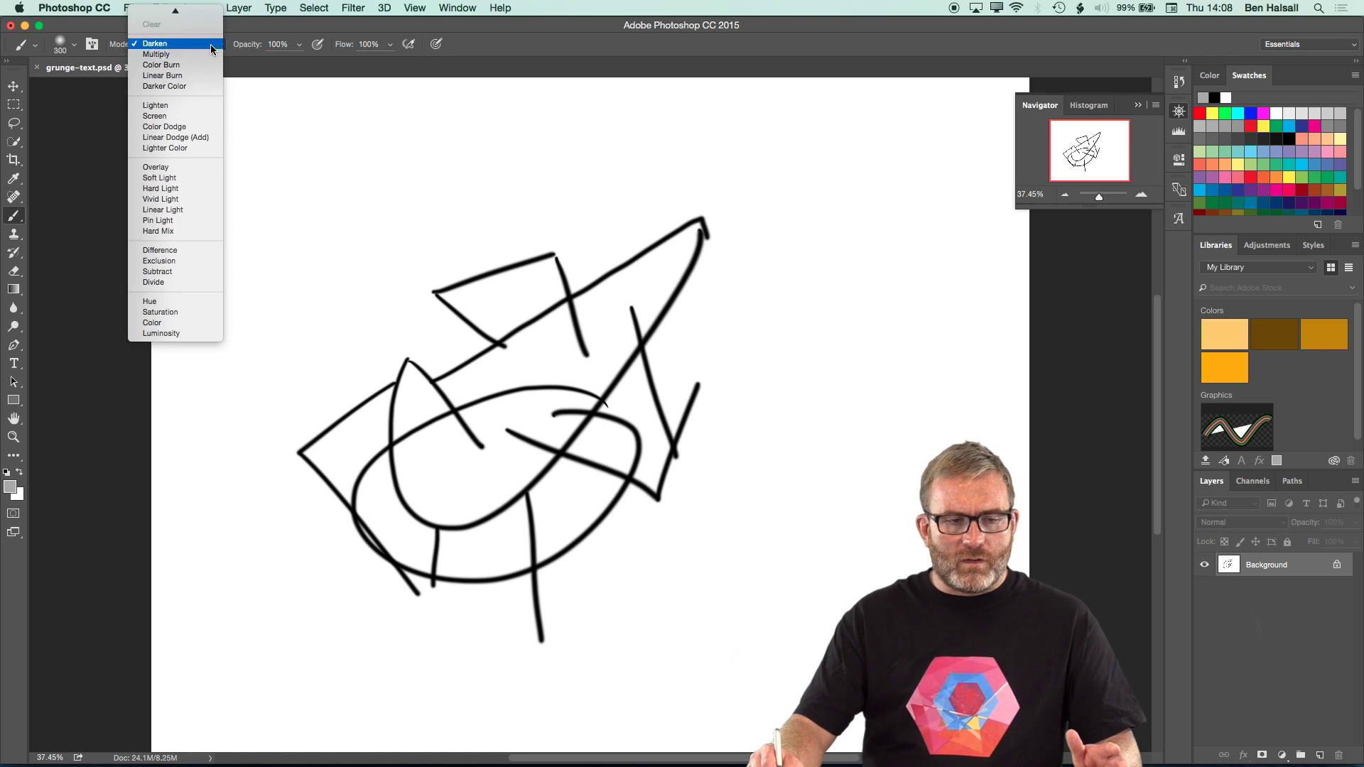
{"action": "left_click", "coordinate": [192, 12]}
{"action": "mouse_move", "coordinate": [518, 309]}
{"action": "left_mouse_down"}
{"action": "mouse_move", "coordinate": [482, 367]}
{"action": "mouse_move", "coordinate": [492, 325]}
{"action": "mouse_move", "coordinate": [523, 359]}
{"action": "mouse_move", "coordinate": [507, 328]}
{"action": "mouse_move", "coordinate": [526, 337]}
{"action": "mouse_move", "coordinate": [522, 369]}
{"action": "left_mouse_up"}
{"action": "key", "text": "super+z"}
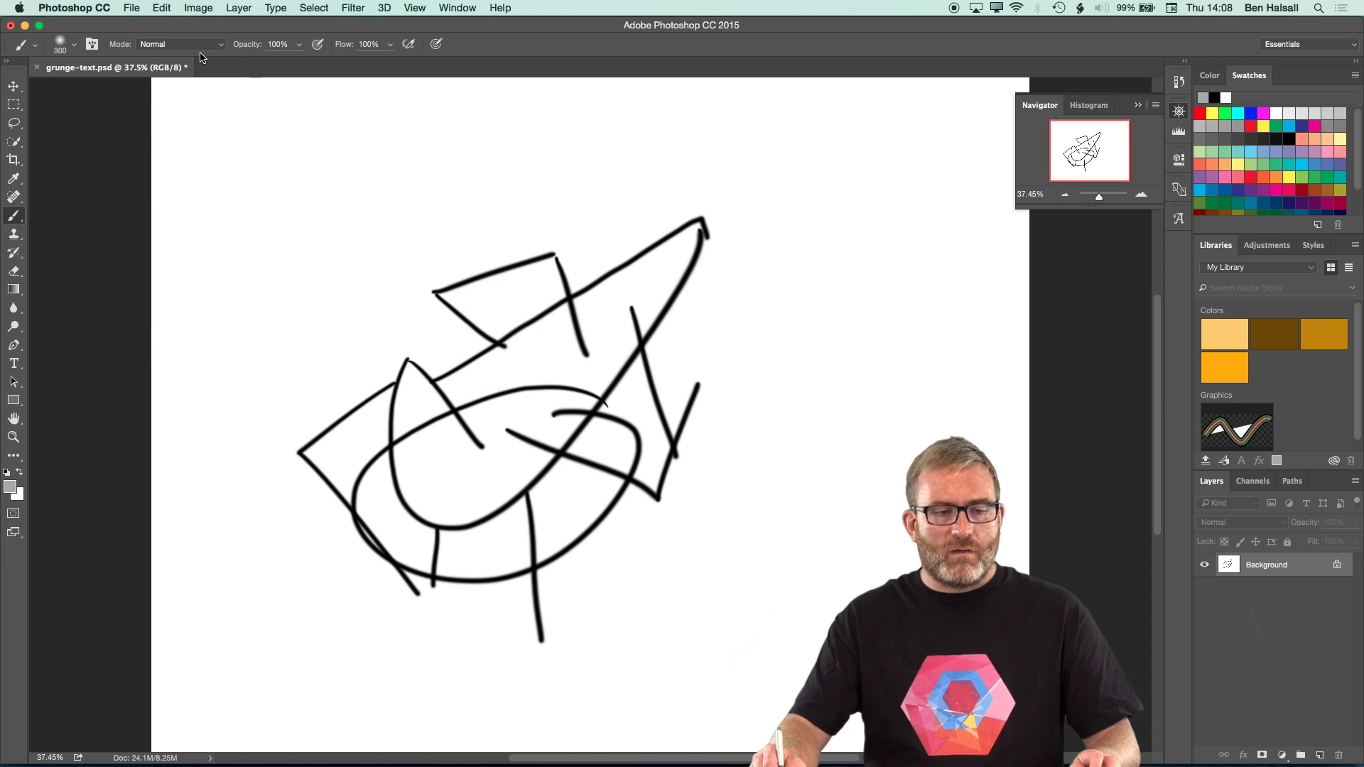
Step: Set the brush blending mode to Darken, trying it with a grey dab over the lines and undoing the dab
{"action": "left_click", "coordinate": [223, 48]}
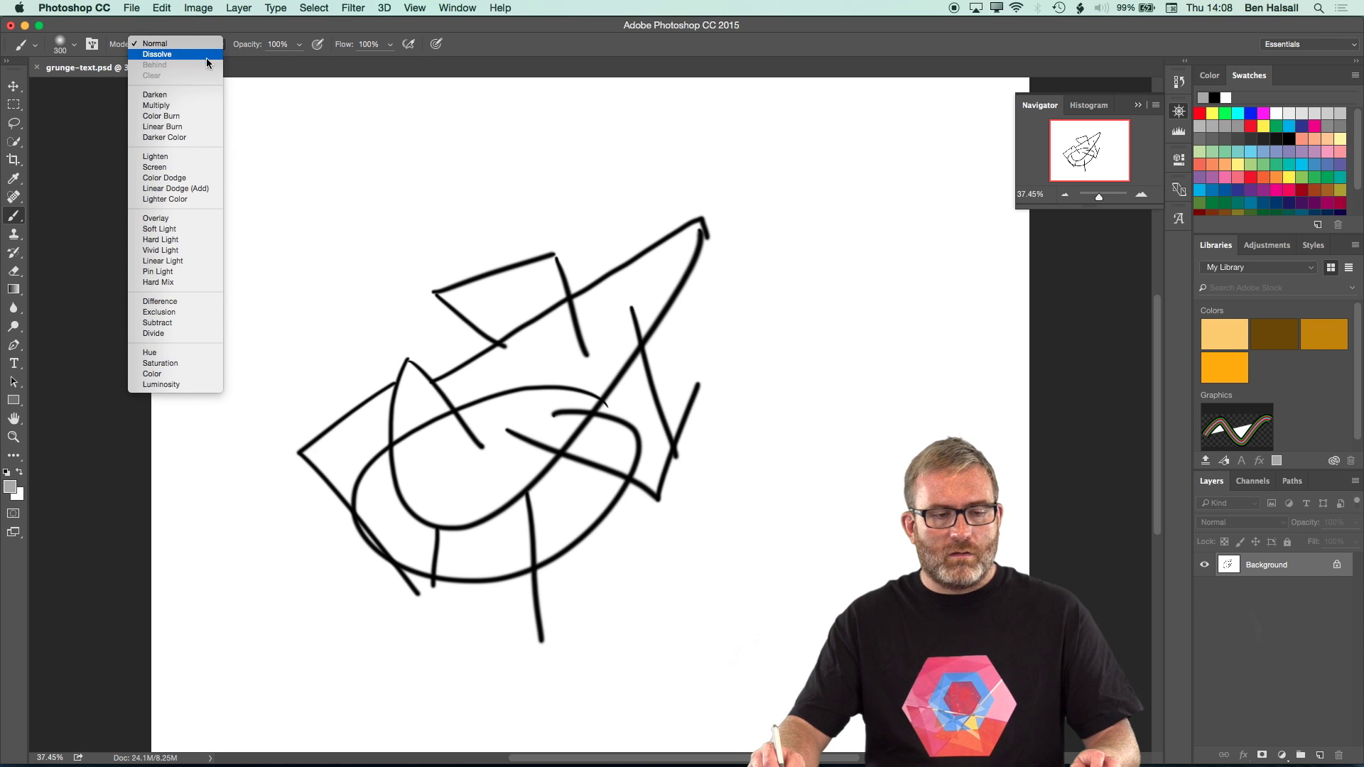
{"action": "left_click", "coordinate": [194, 95]}
{"action": "left_click_drag", "start_coordinate": [498, 330], "coordinate": [493, 331]}
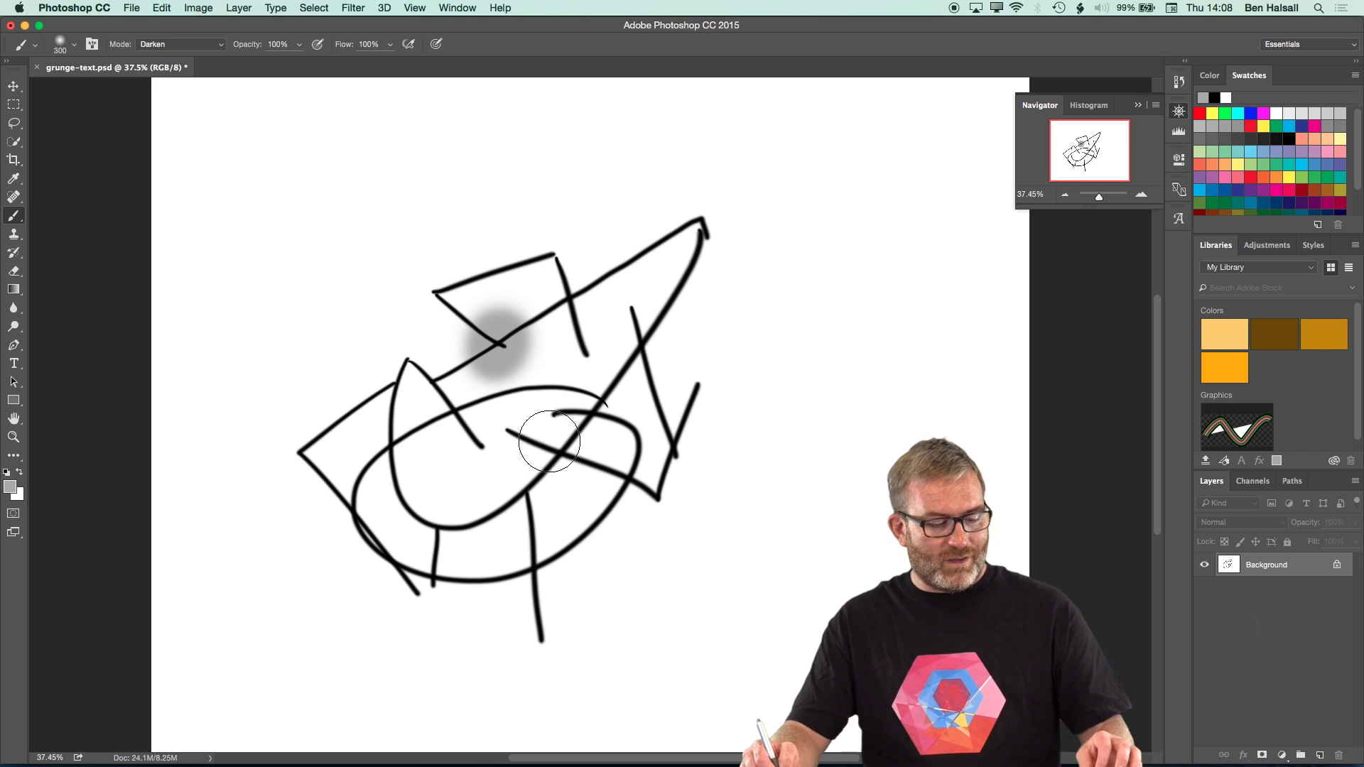
{"action": "key", "text": "super+z"}
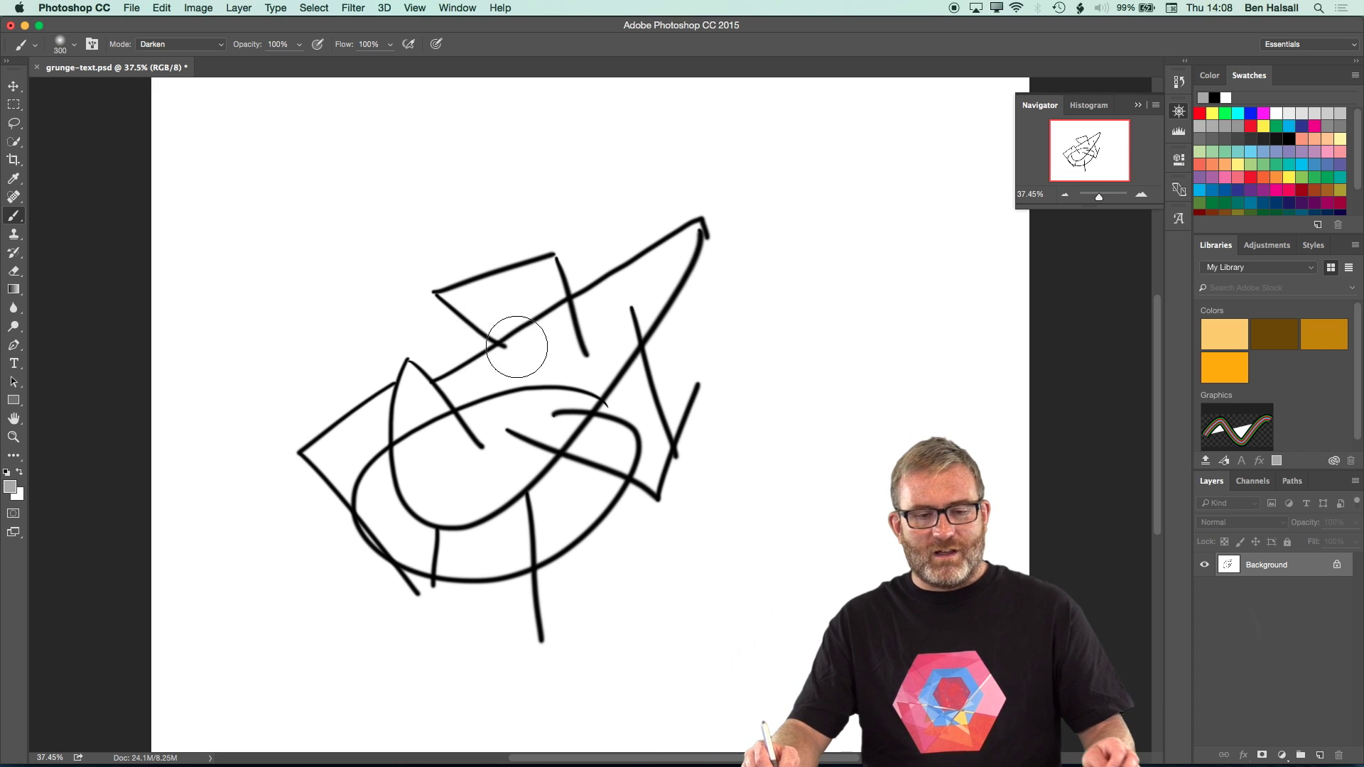
Step: Raise the brush hardness to 87% and paint grey over the oval and upper shape, plus a broad bar on each side of the drawing
{"action": "right_click", "coordinate": [522, 307]}
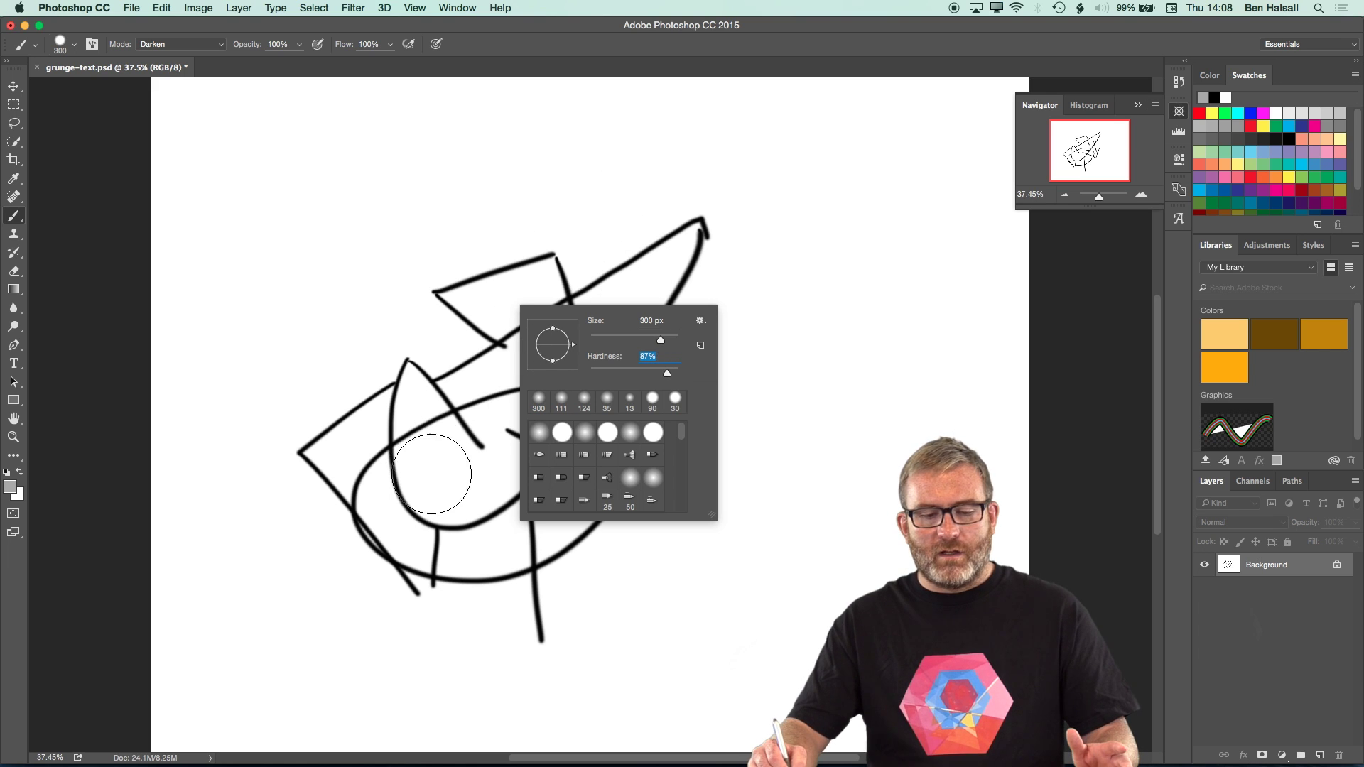
{"action": "mouse_move", "coordinate": [400, 476]}
{"action": "left_mouse_down"}
{"action": "mouse_move", "coordinate": [483, 489]}
{"action": "mouse_move", "coordinate": [388, 502]}
{"action": "mouse_move", "coordinate": [413, 465]}
{"action": "mouse_move", "coordinate": [499, 433]}
{"action": "mouse_move", "coordinate": [548, 432]}
{"action": "mouse_move", "coordinate": [485, 426]}
{"action": "mouse_move", "coordinate": [400, 487]}
{"action": "mouse_move", "coordinate": [428, 528]}
{"action": "mouse_move", "coordinate": [536, 535]}
{"action": "mouse_move", "coordinate": [596, 447]}
{"action": "mouse_move", "coordinate": [506, 540]}
{"action": "mouse_move", "coordinate": [382, 513]}
{"action": "mouse_move", "coordinate": [390, 472]}
{"action": "mouse_move", "coordinate": [454, 461]}
{"action": "left_mouse_up"}
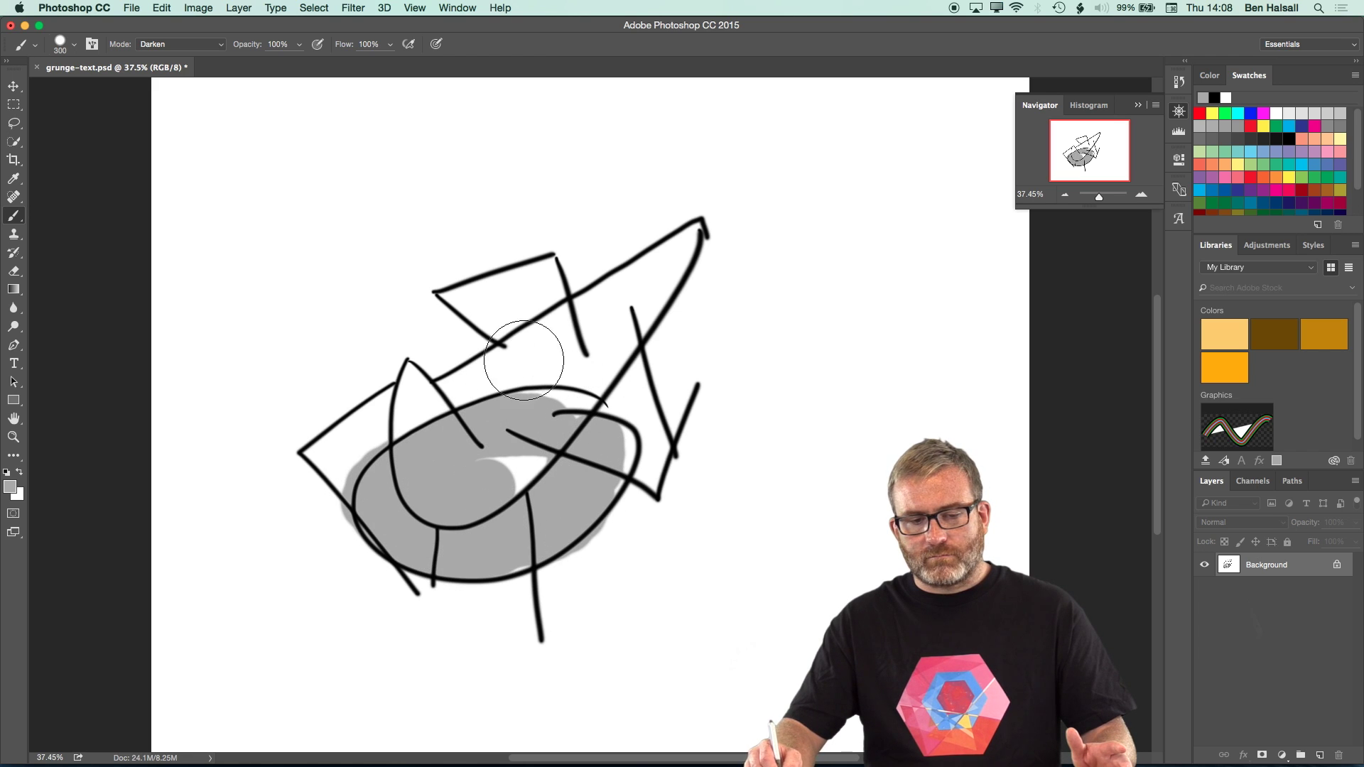
{"action": "mouse_move", "coordinate": [466, 299]}
{"action": "left_mouse_down"}
{"action": "mouse_move", "coordinate": [546, 356]}
{"action": "mouse_move", "coordinate": [478, 309]}
{"action": "mouse_move", "coordinate": [526, 282]}
{"action": "mouse_move", "coordinate": [568, 334]}
{"action": "left_mouse_up"}
{"action": "left_click_drag", "start_coordinate": [636, 265], "coordinate": [710, 458]}
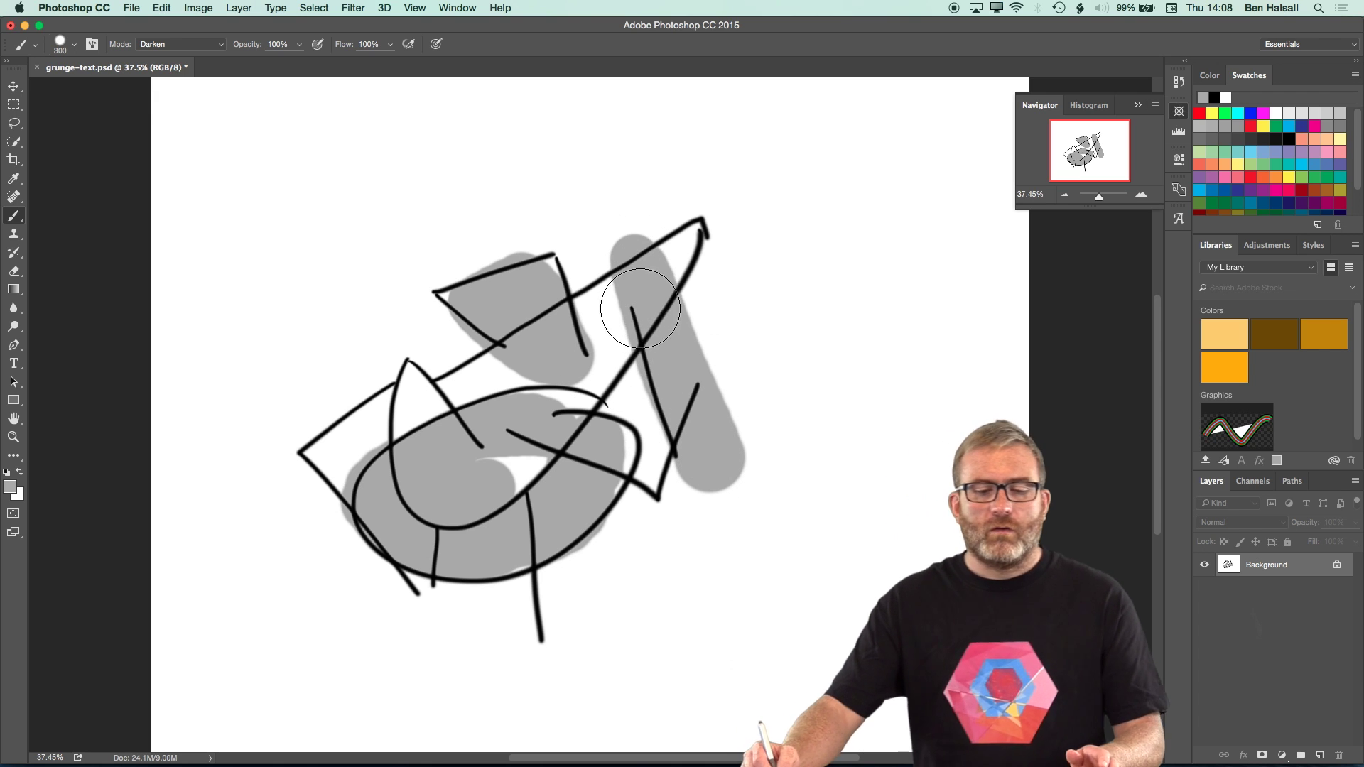
{"action": "left_click_drag", "start_coordinate": [300, 510], "coordinate": [359, 326]}
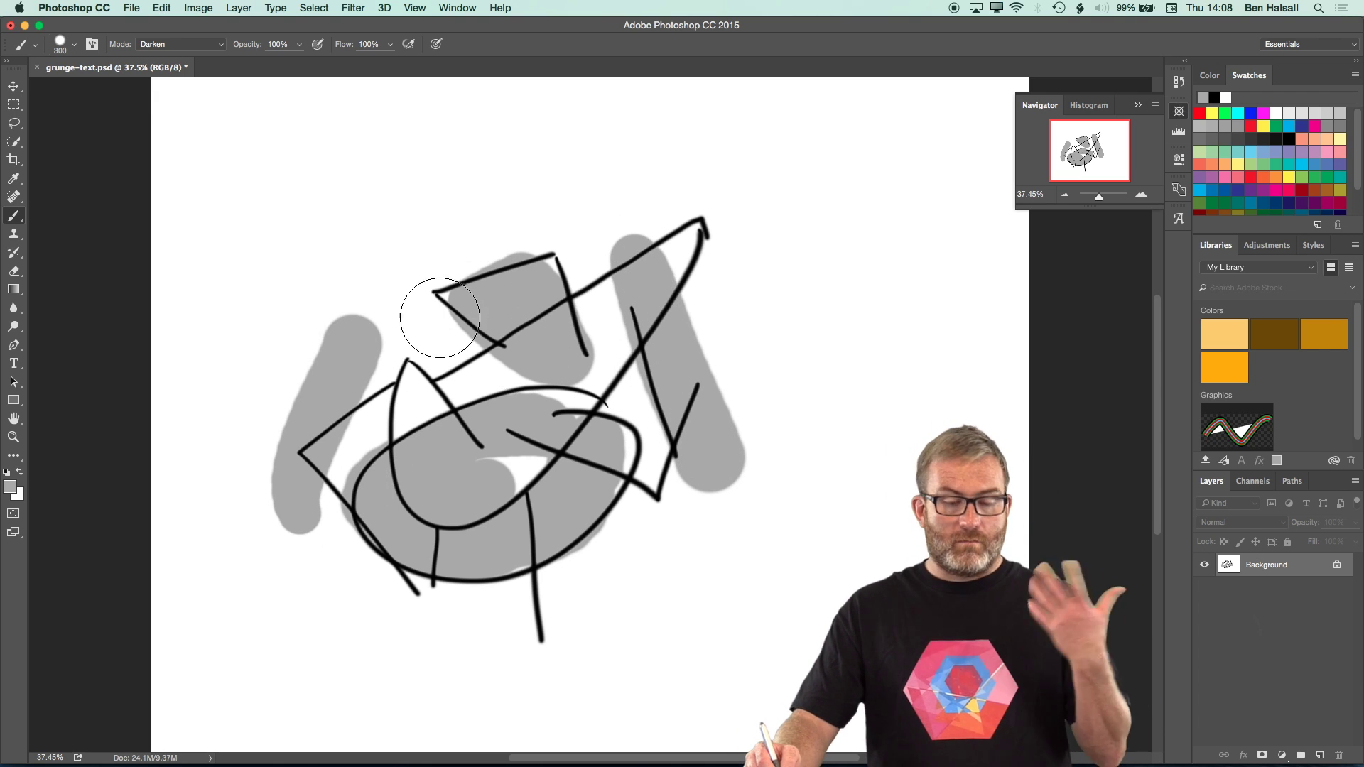
Step: Reduce the brush to 90 px and fill small areas between the lines with grey
{"action": "key", "text": "bracketleft"}
{"action": "key", "text": "bracketleft"}
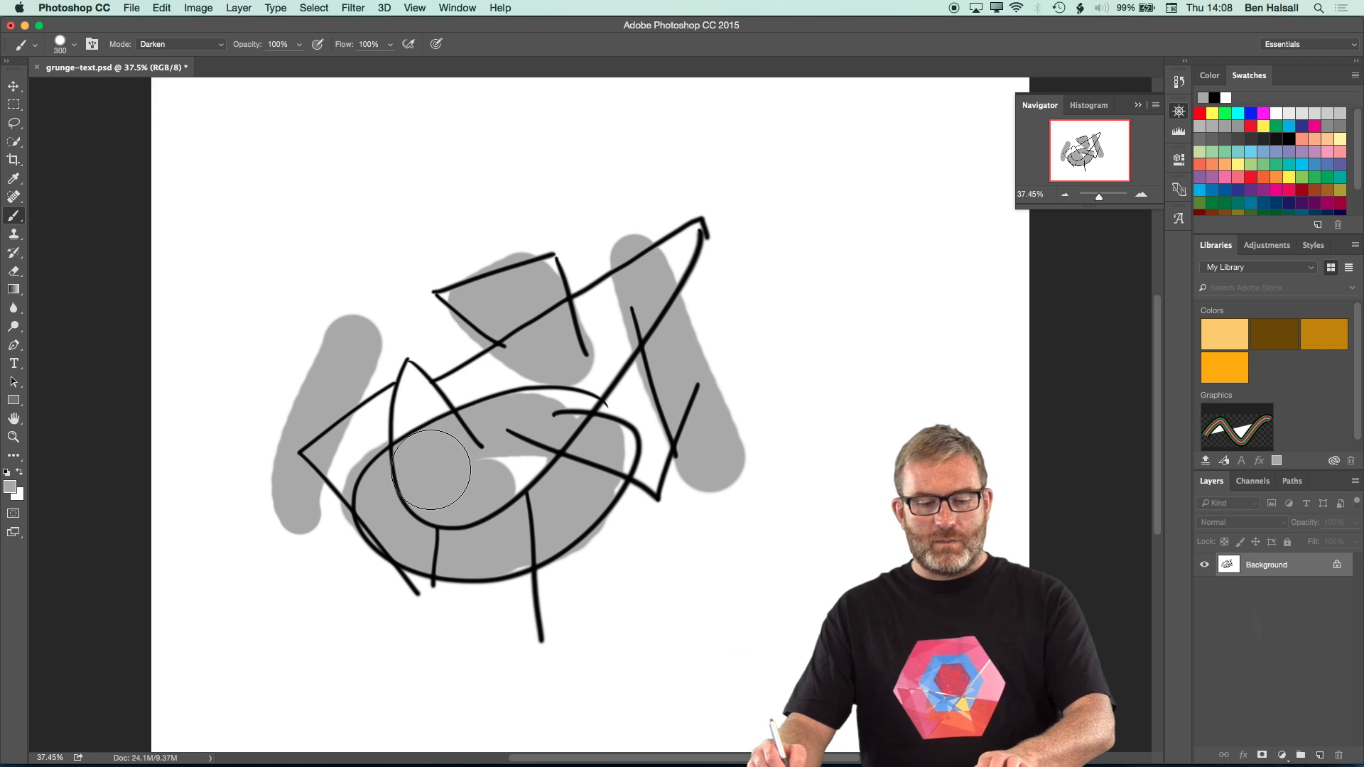
{"action": "key", "text": "bracketleft"}
{"action": "key", "text": "bracketleft"}
{"action": "key", "text": "bracketleft"}
{"action": "key", "text": "bracketleft"}
{"action": "key", "text": "bracketleft"}
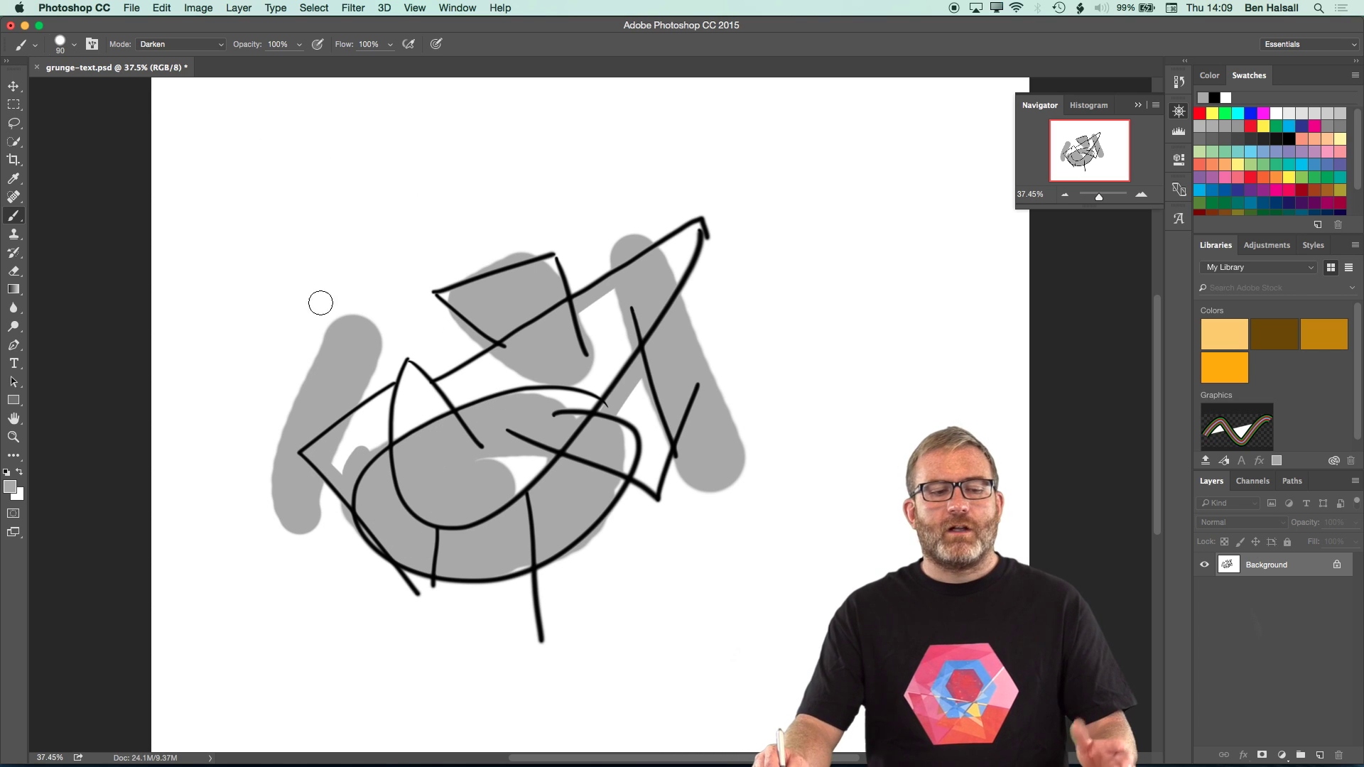
Step: Define the drawing as a brush preset named abstract-brush
{"action": "left_click", "coordinate": [161, 10]}
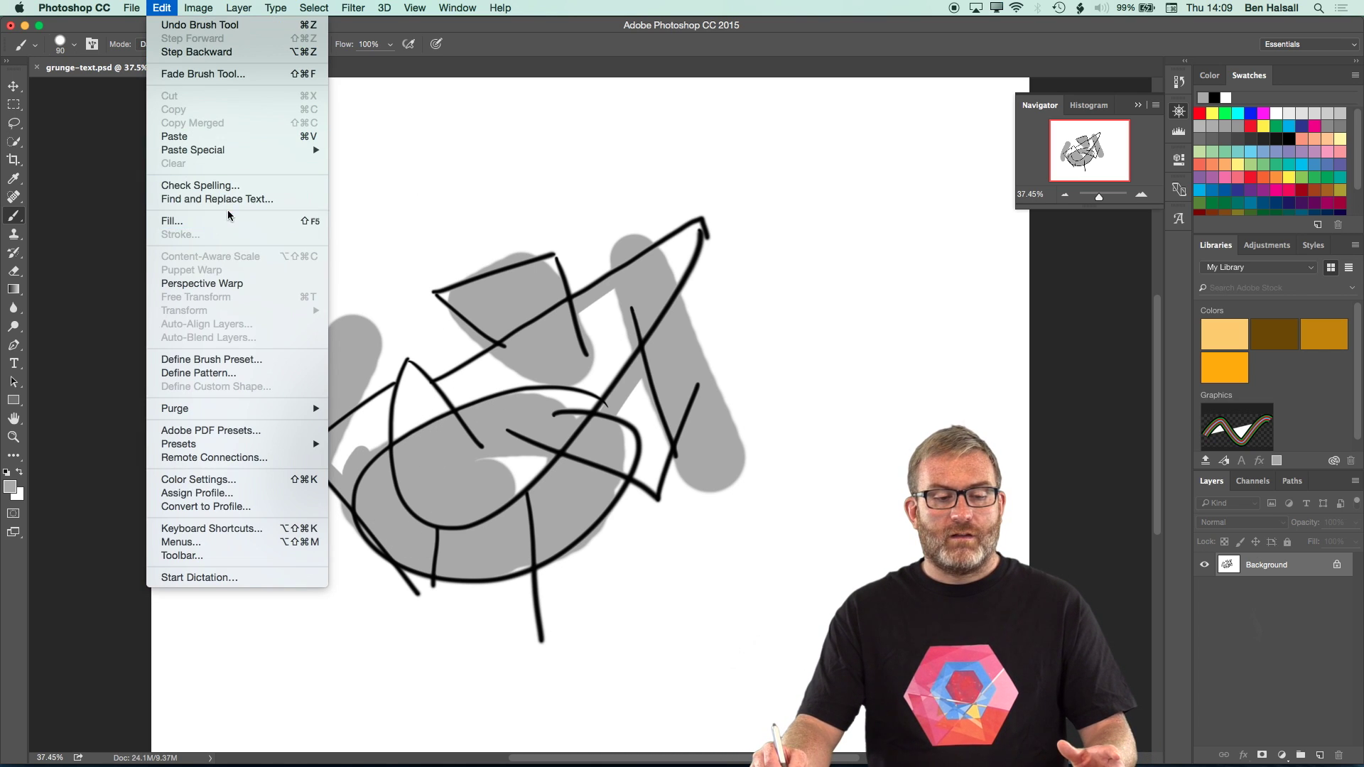
{"action": "left_click", "coordinate": [257, 364]}
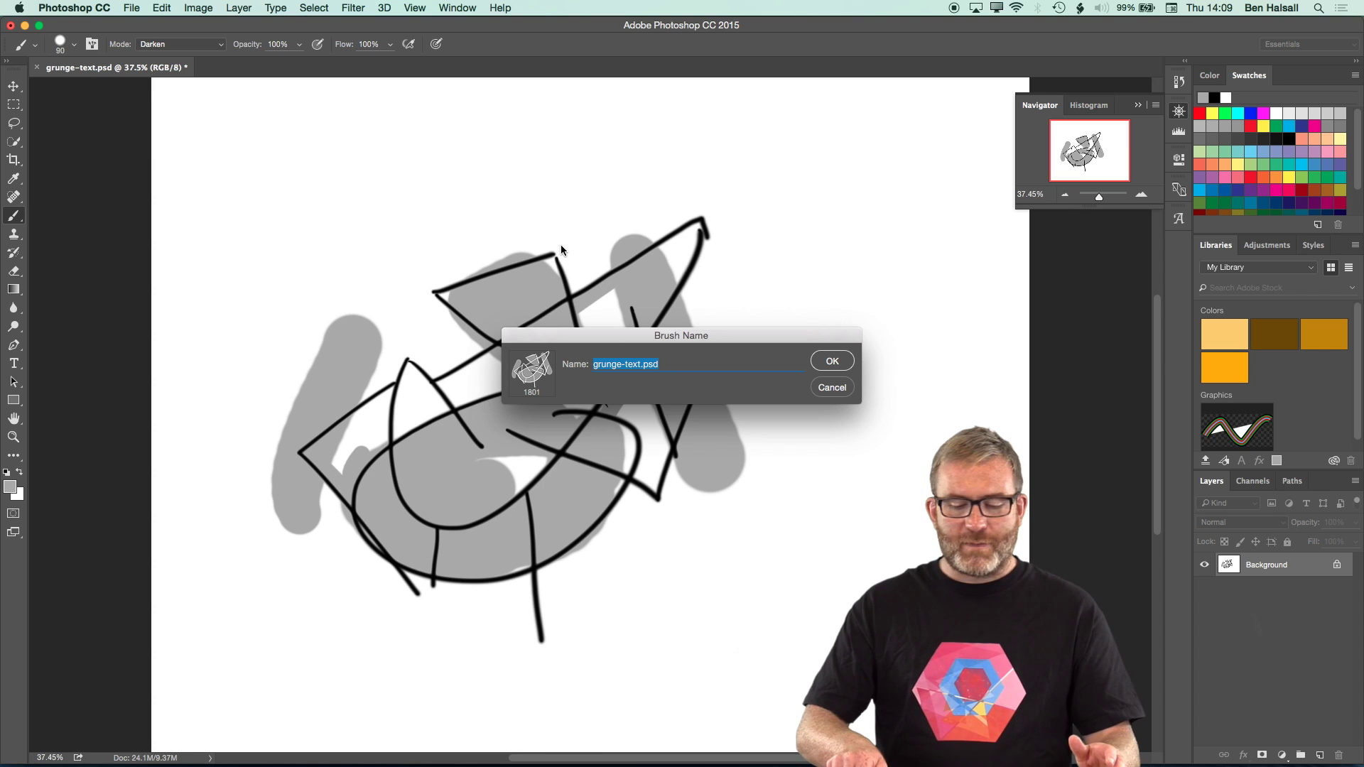
{"action": "type", "text": "abstra"}
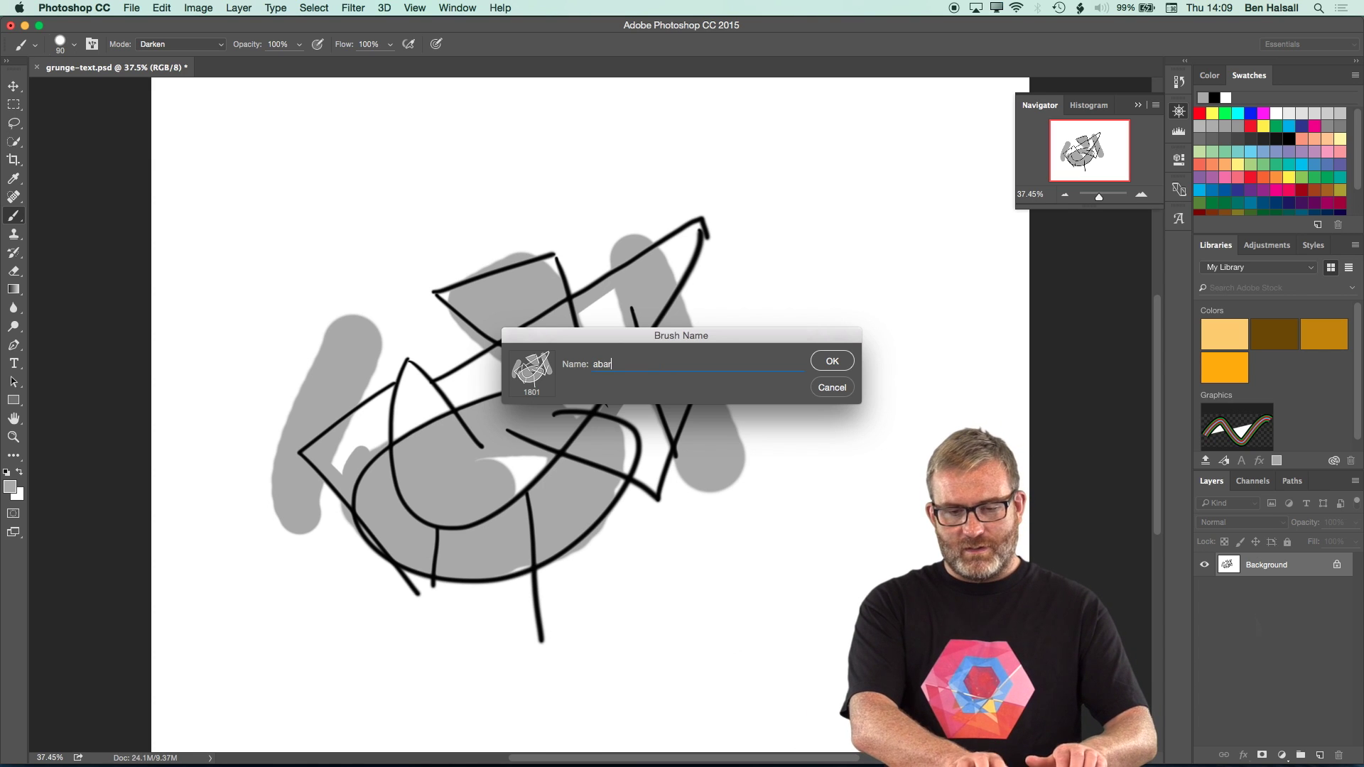
{"action": "type", "text": "ct"}
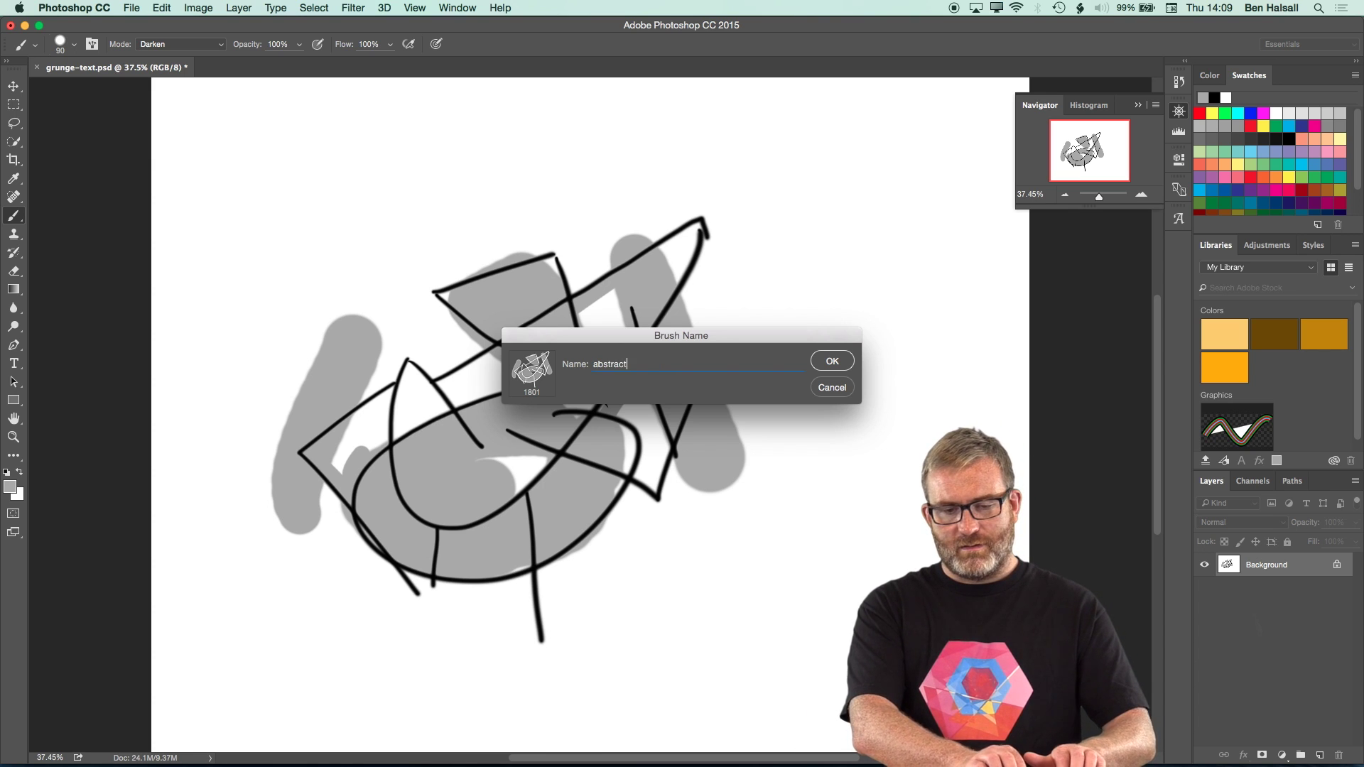
{"action": "type", "text": "-brus"}
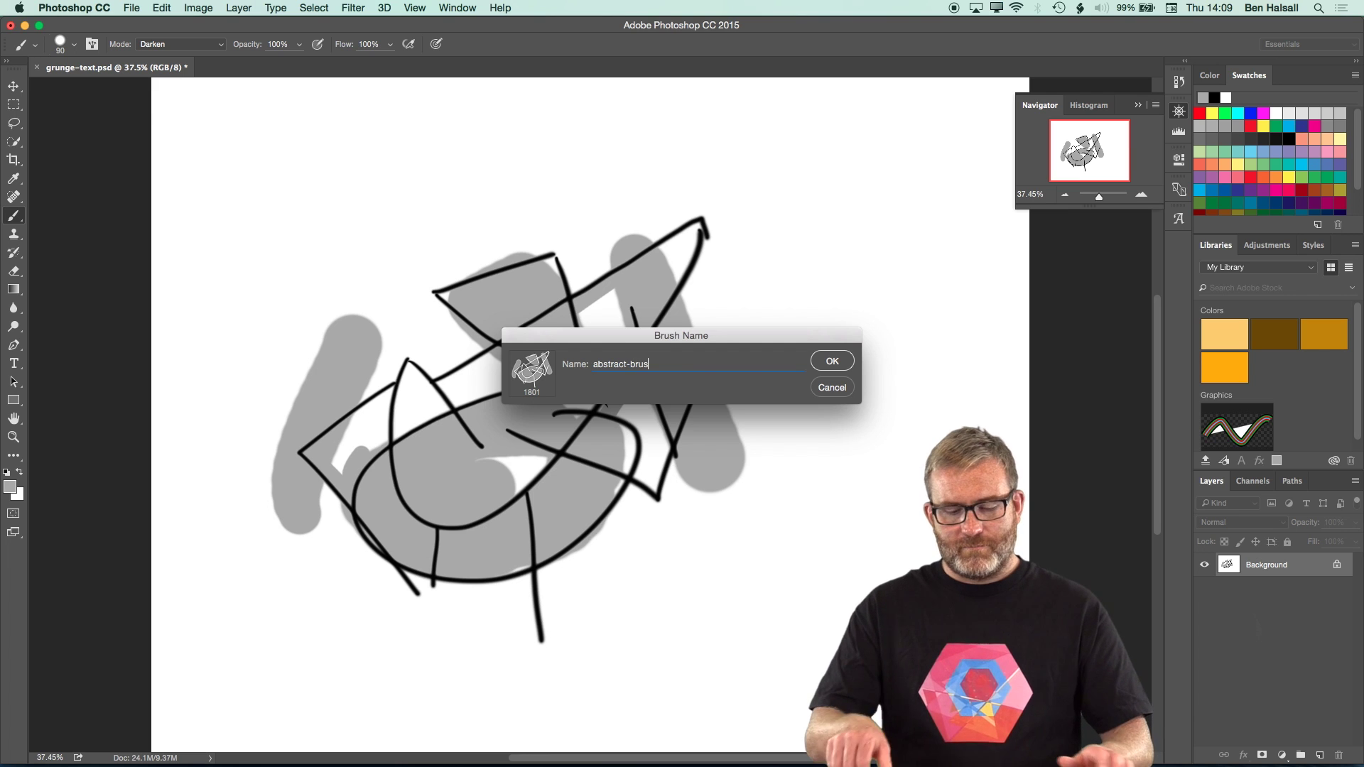
{"action": "type", "text": "h"}
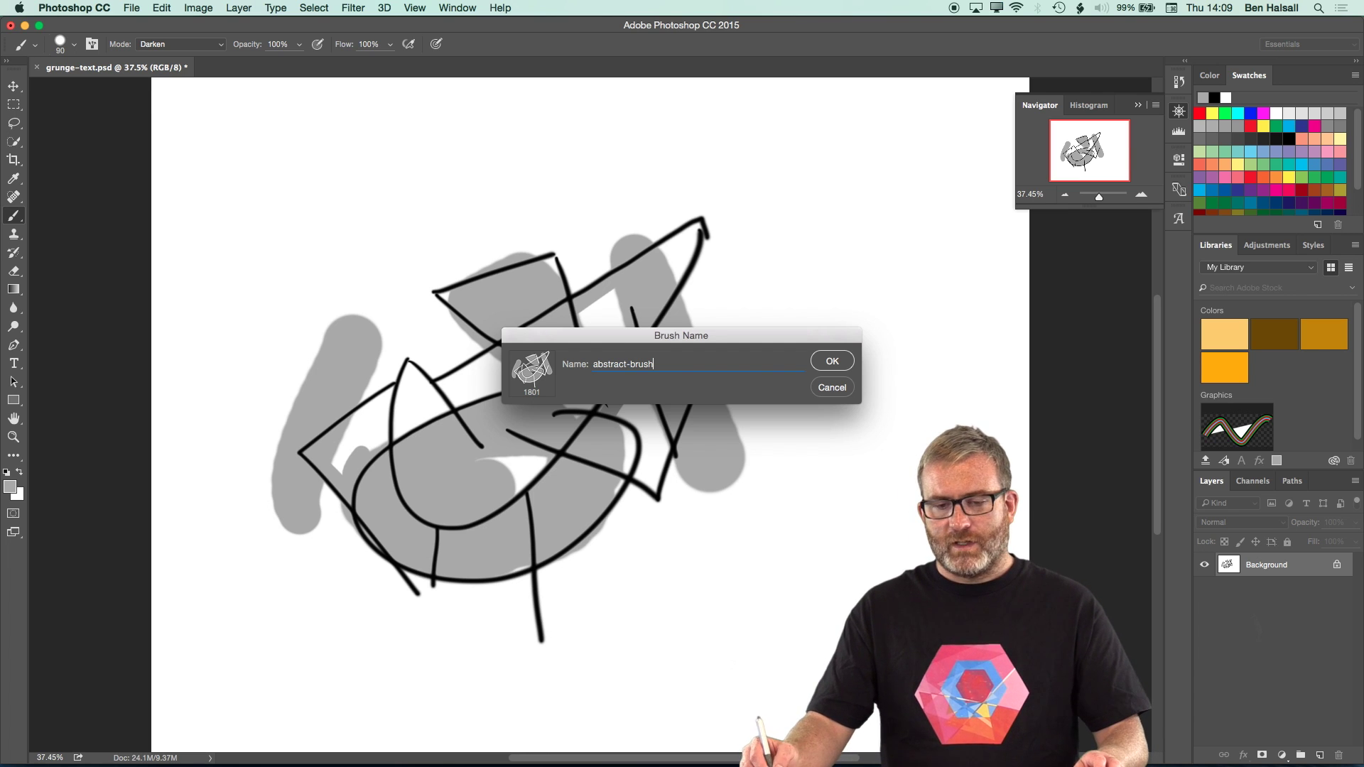
{"action": "left_click", "coordinate": [834, 362]}
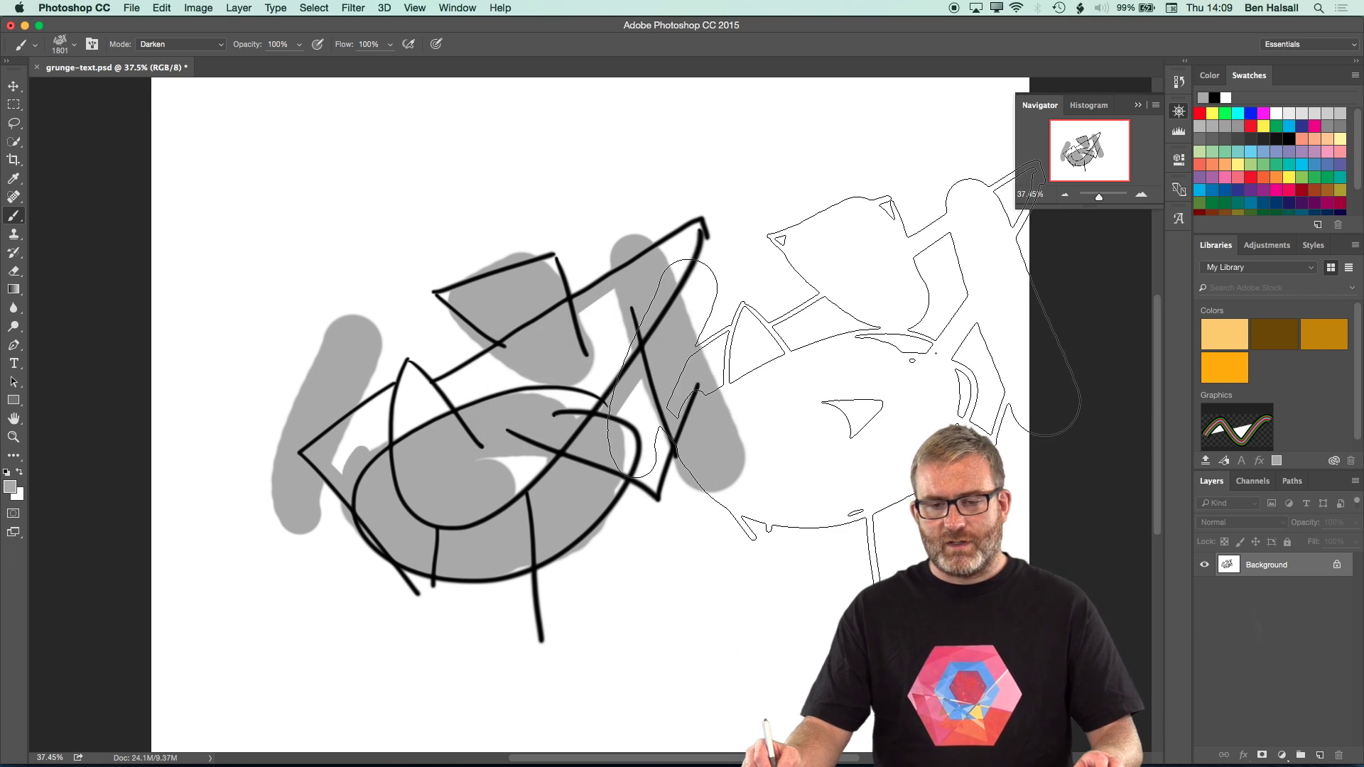
Step: Stamp the abstract-brush over the drawing at 1801 px, and paint more strokes and stamps around the canvas with it at 500 px
{"action": "mouse_move", "coordinate": [700, 364]}
{"action": "left_mouse_down"}
{"action": "mouse_move", "coordinate": [569, 312]}
{"action": "mouse_move", "coordinate": [582, 320]}
{"action": "mouse_move", "coordinate": [569, 299]}
{"action": "mouse_move", "coordinate": [650, 433]}
{"action": "mouse_move", "coordinate": [639, 490]}
{"action": "mouse_move", "coordinate": [625, 426]}
{"action": "mouse_move", "coordinate": [636, 310]}
{"action": "left_mouse_up"}
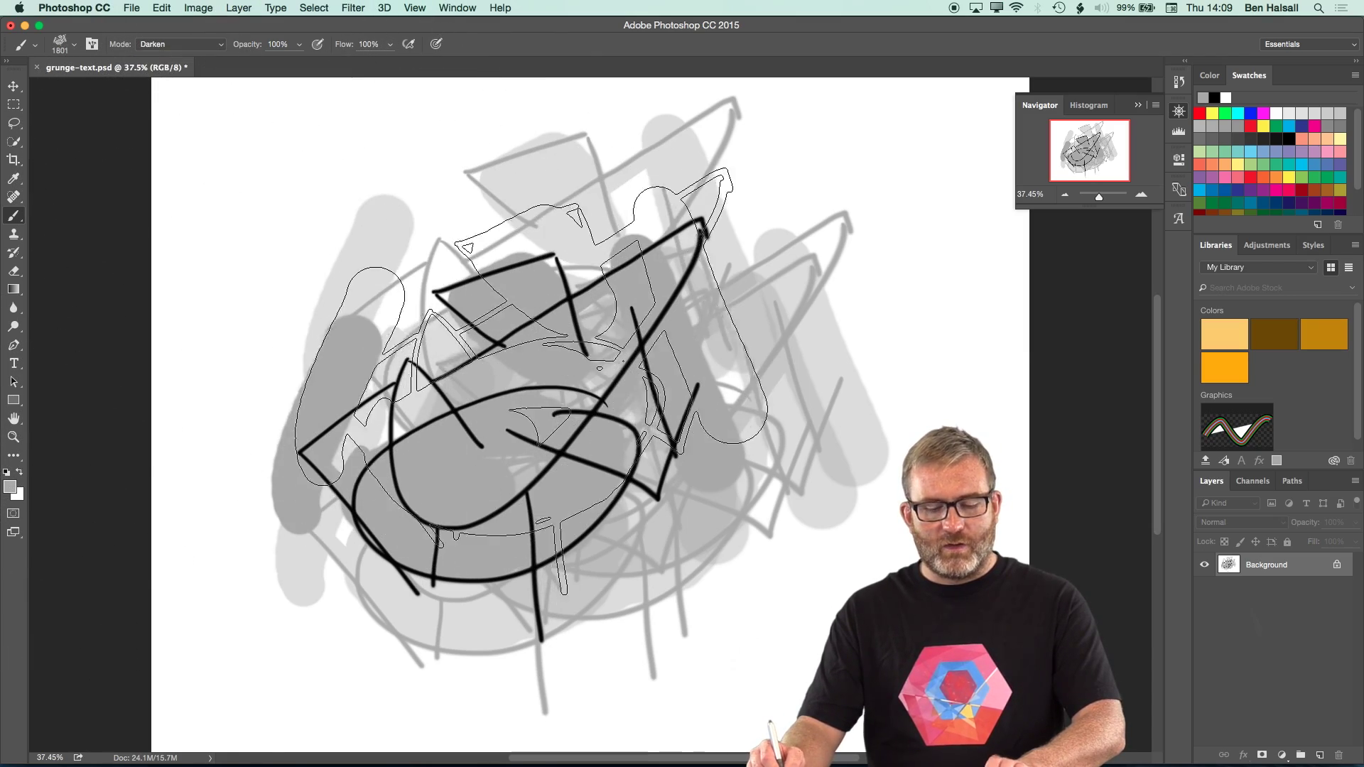
{"action": "key", "text": "bracketleft"}
{"action": "key", "text": "bracketleft"}
{"action": "key", "text": "bracketleft"}
{"action": "key", "text": "bracketleft"}
{"action": "key", "text": "bracketleft"}
{"action": "key", "text": "bracketleft"}
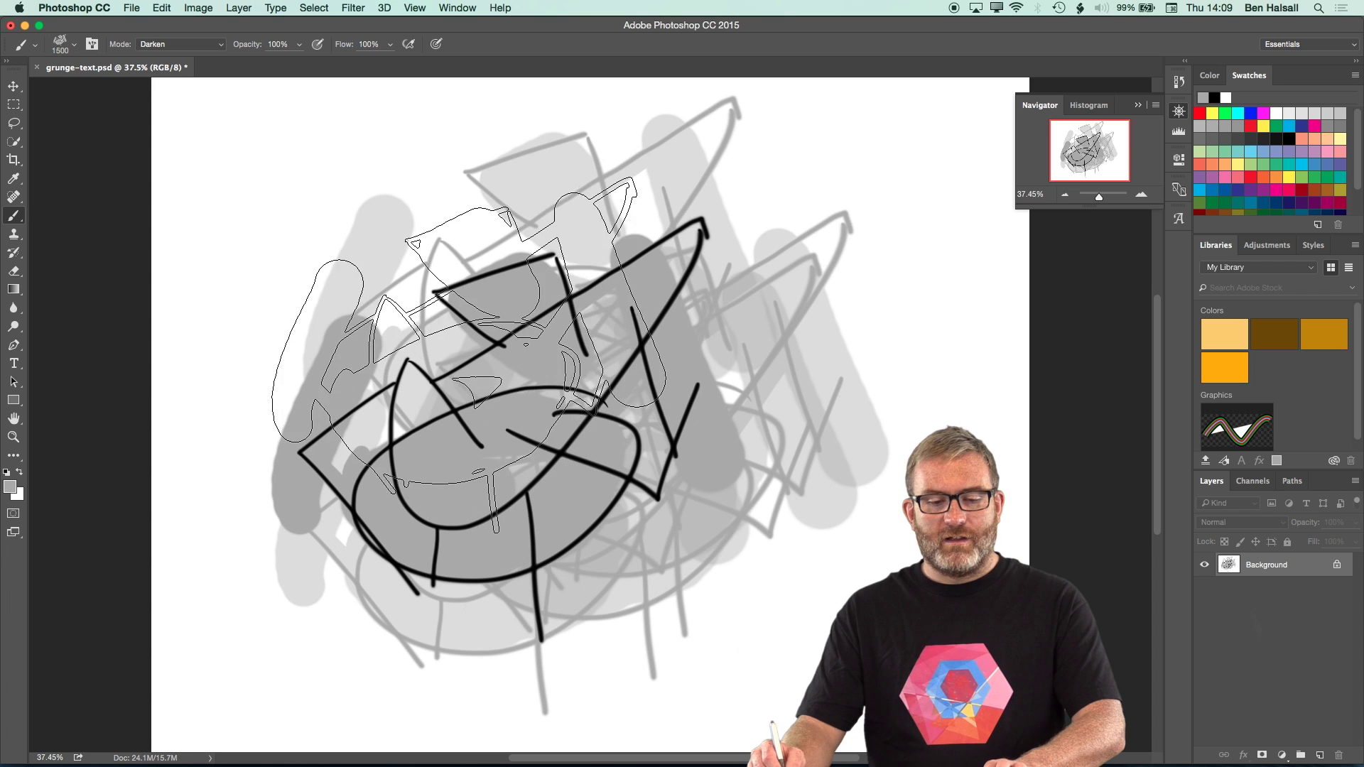
{"action": "key", "text": "bracketleft"}
{"action": "key", "text": "bracketleft"}
{"action": "key", "text": "bracketleft"}
{"action": "key", "text": "bracketleft"}
{"action": "key", "text": "bracketleft"}
{"action": "key", "text": "bracketleft"}
{"action": "key", "text": "bracketleft"}
{"action": "mouse_move", "coordinate": [297, 259]}
{"action": "left_mouse_down"}
{"action": "mouse_move", "coordinate": [383, 177]}
{"action": "mouse_move", "coordinate": [234, 241]}
{"action": "left_mouse_up"}
{"action": "mouse_move", "coordinate": [291, 416]}
{"action": "left_mouse_down"}
{"action": "mouse_move", "coordinate": [480, 258]}
{"action": "mouse_move", "coordinate": [842, 186]}
{"action": "mouse_move", "coordinate": [817, 238]}
{"action": "left_mouse_up"}
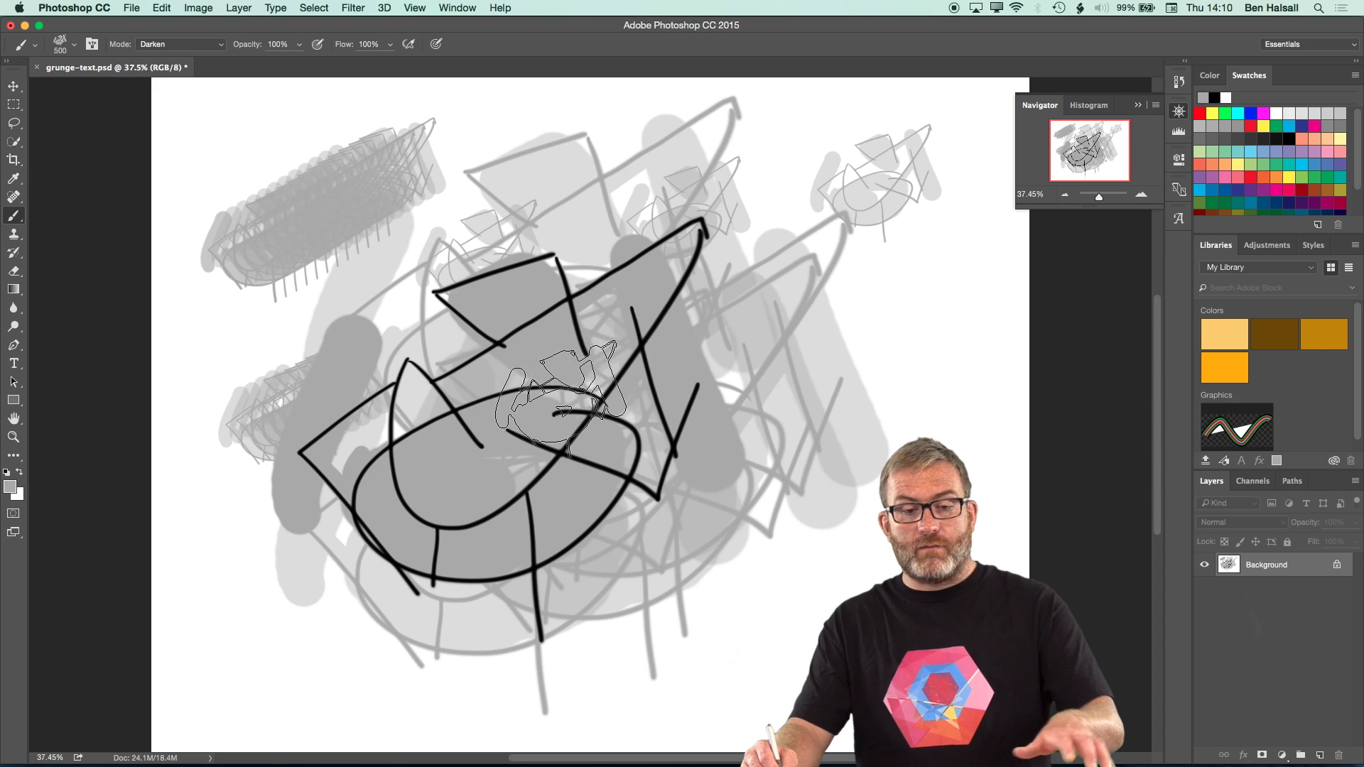
Step: Fill the Background layer with white at 100% opacity in Normal mode to clear the drawing
{"action": "key", "text": "i"}
{"action": "key", "text": "shift+BackSpace"}
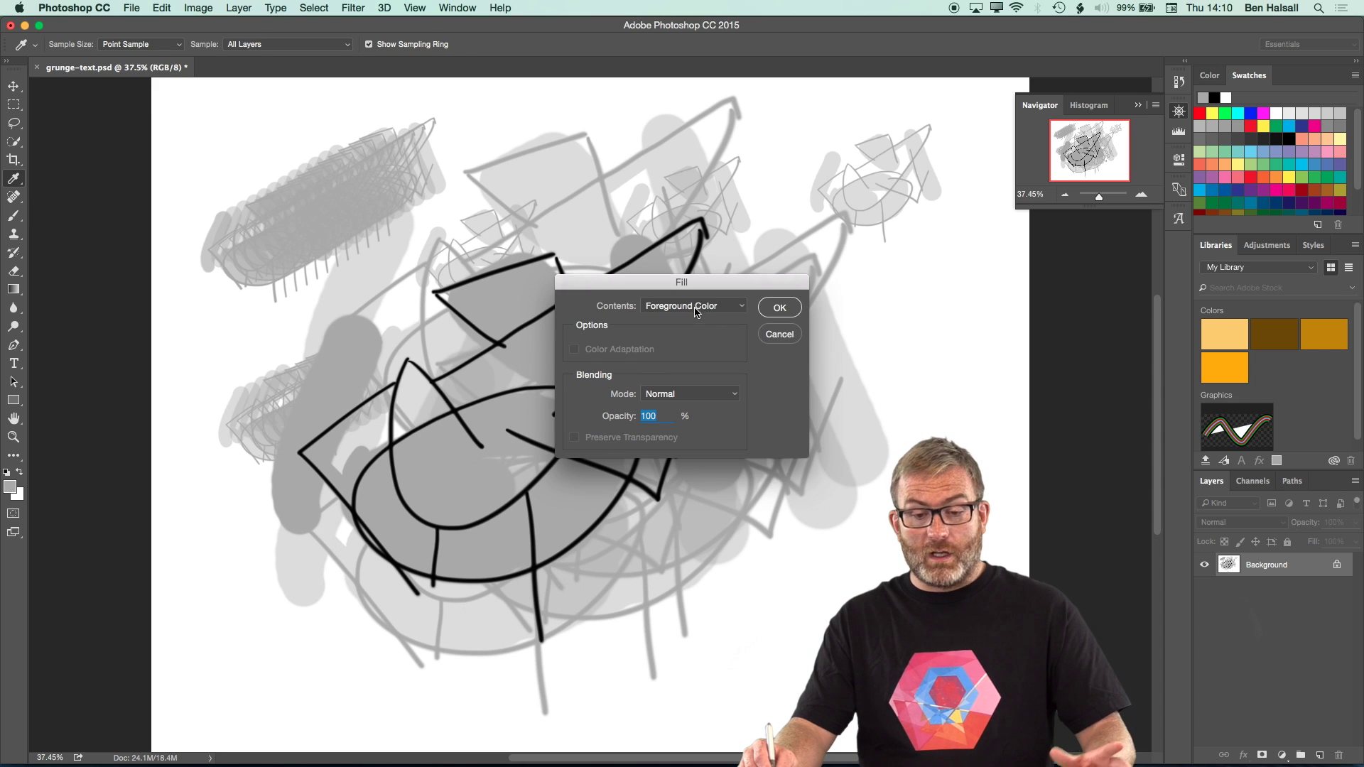
{"action": "left_click", "coordinate": [737, 308]}
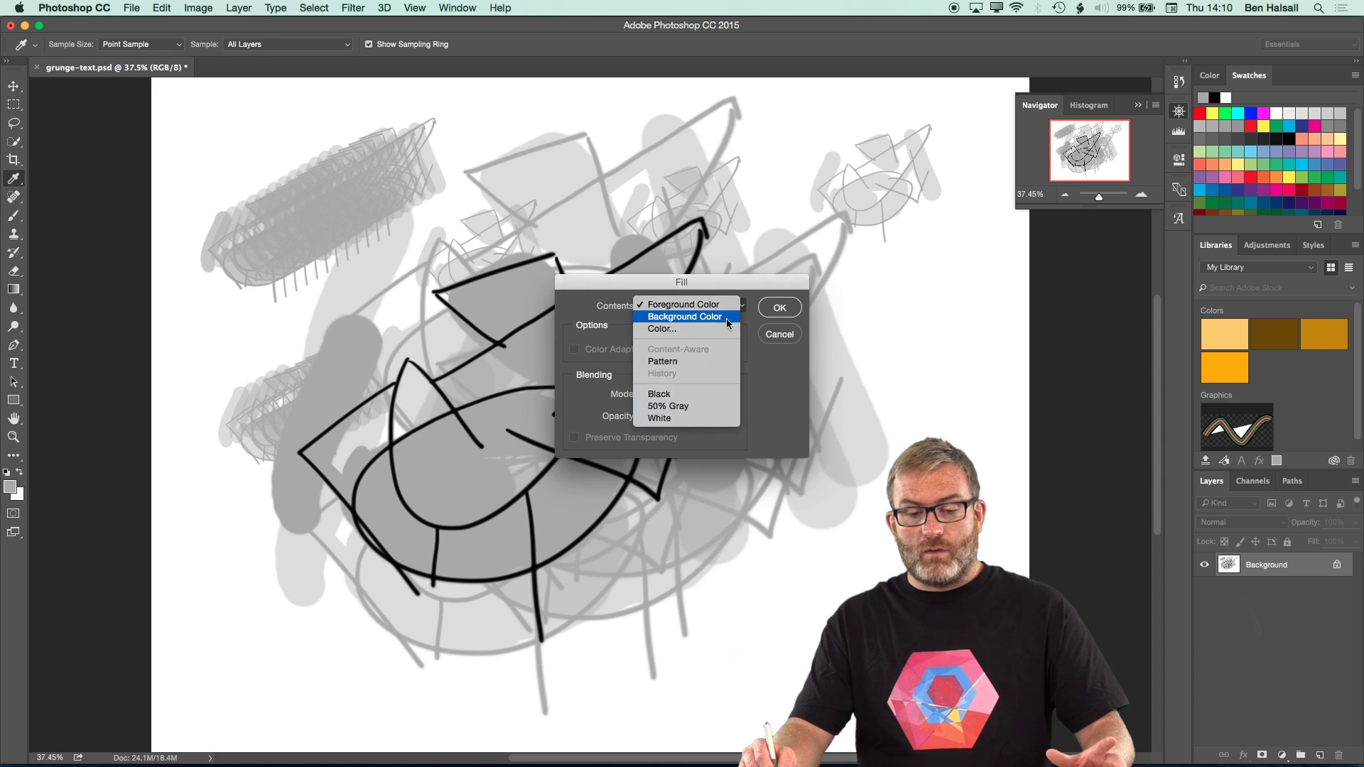
{"action": "left_click", "coordinate": [698, 419]}
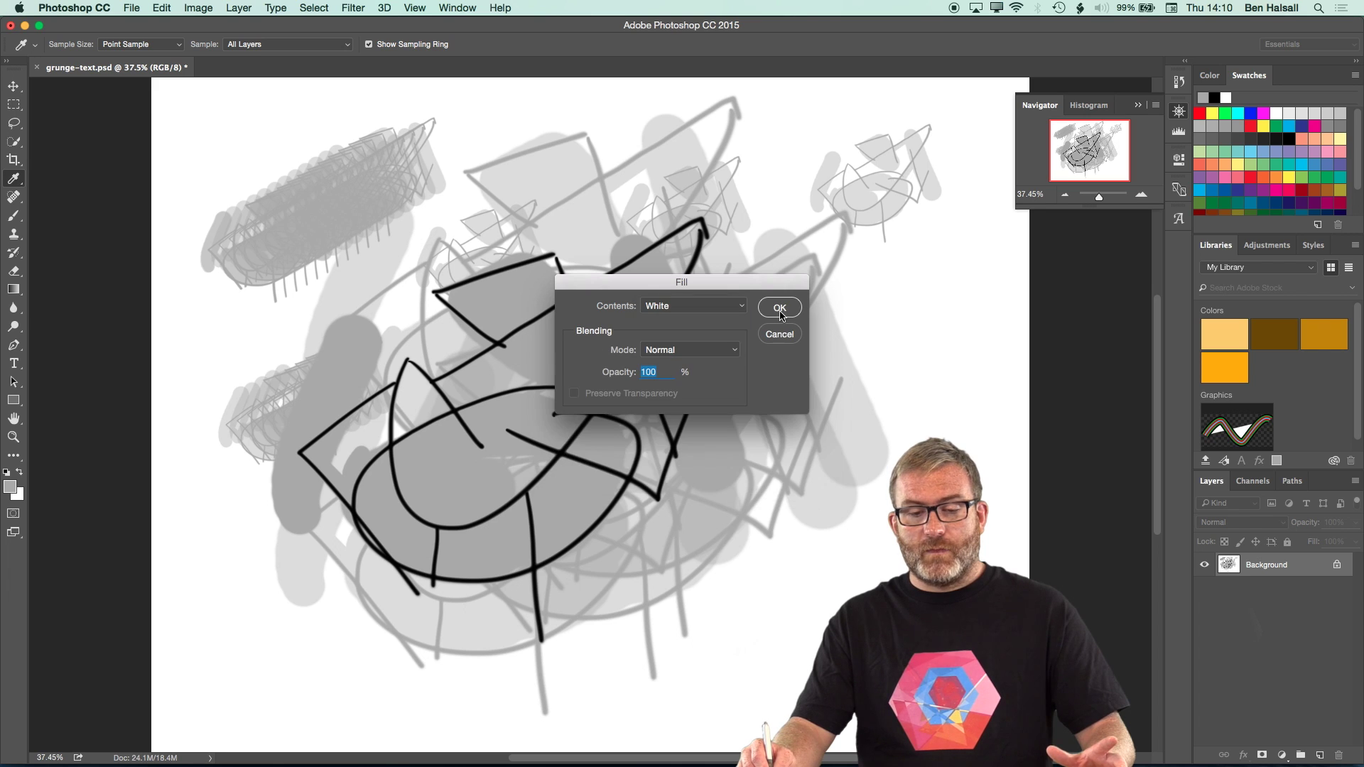
{"action": "left_click", "coordinate": [779, 309]}
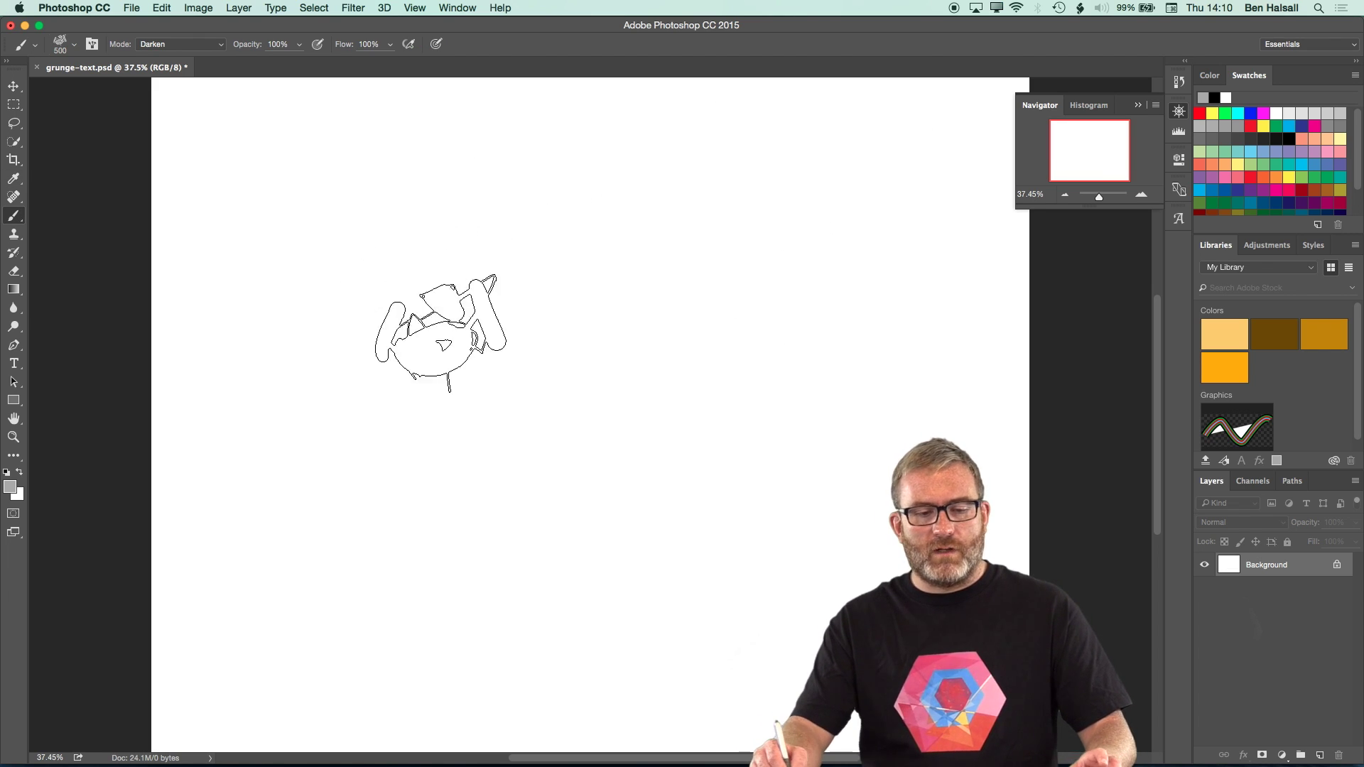
Step: Stamp eight separate grey impressions of the abstract-brush around the blank canvas at 500 px
{"action": "left_click", "coordinate": [364, 399]}
{"action": "left_click", "coordinate": [503, 277]}
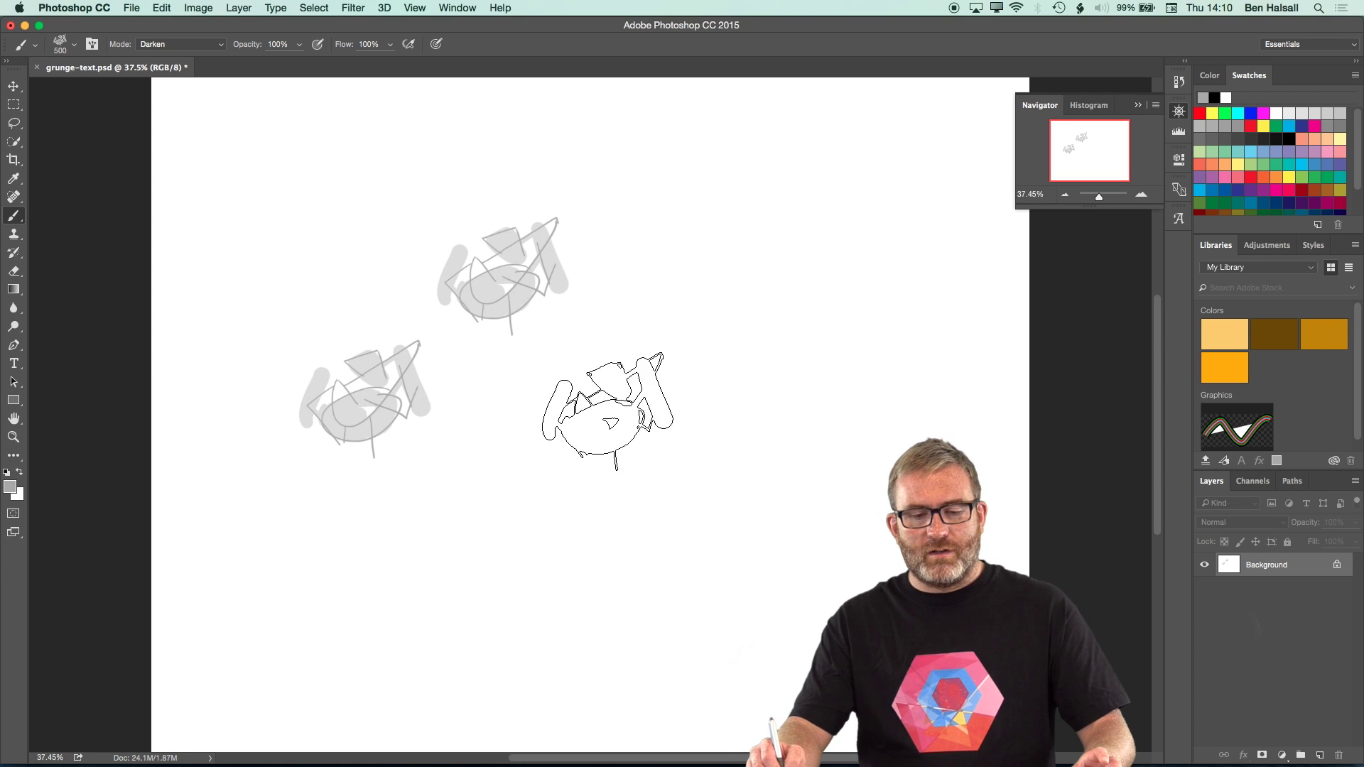
{"action": "left_click", "coordinate": [560, 401]}
{"action": "left_click", "coordinate": [677, 274]}
{"action": "left_click", "coordinate": [850, 295]}
{"action": "left_click", "coordinate": [614, 160]}
{"action": "left_click", "coordinate": [324, 250]}
{"action": "left_click", "coordinate": [399, 608]}
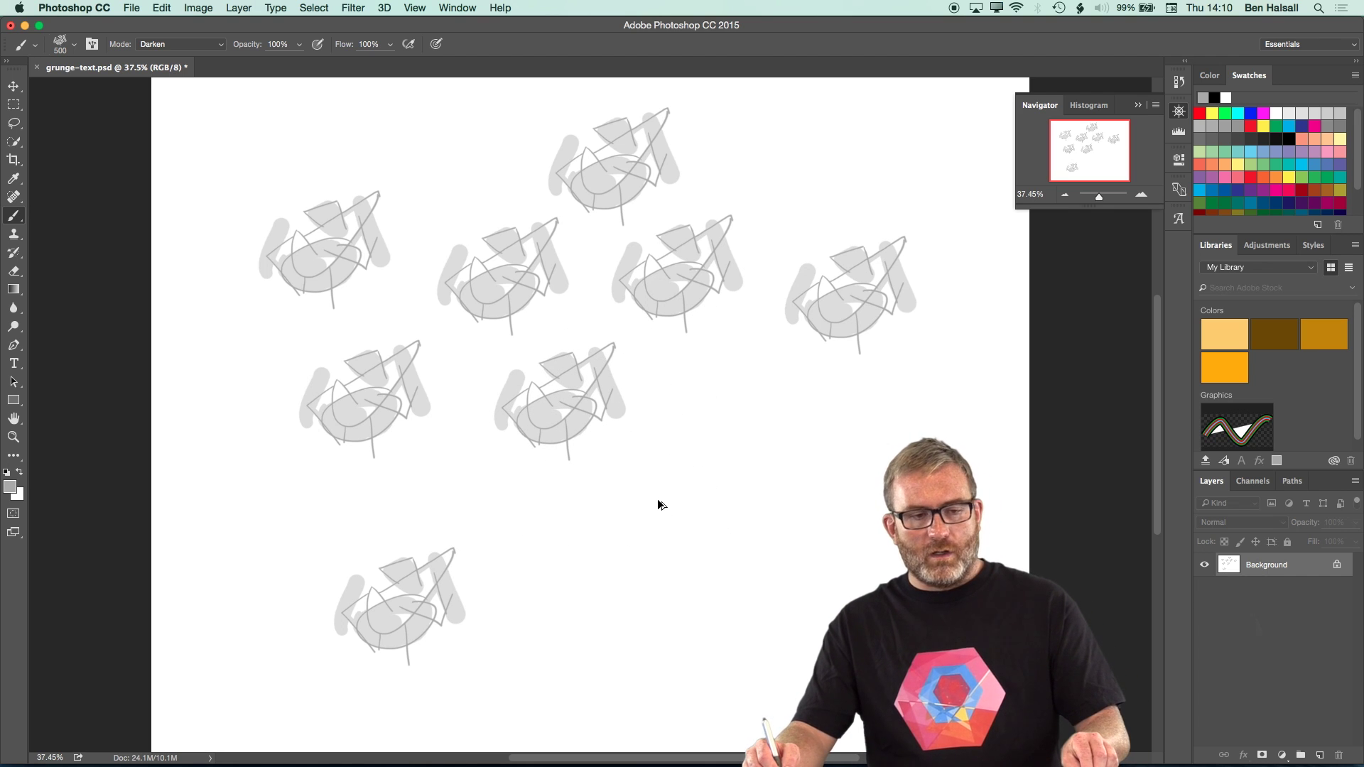
Step: Step backward through the history to remove all the grey stamps from the canvas
{"action": "left_click", "coordinate": [162, 8]}
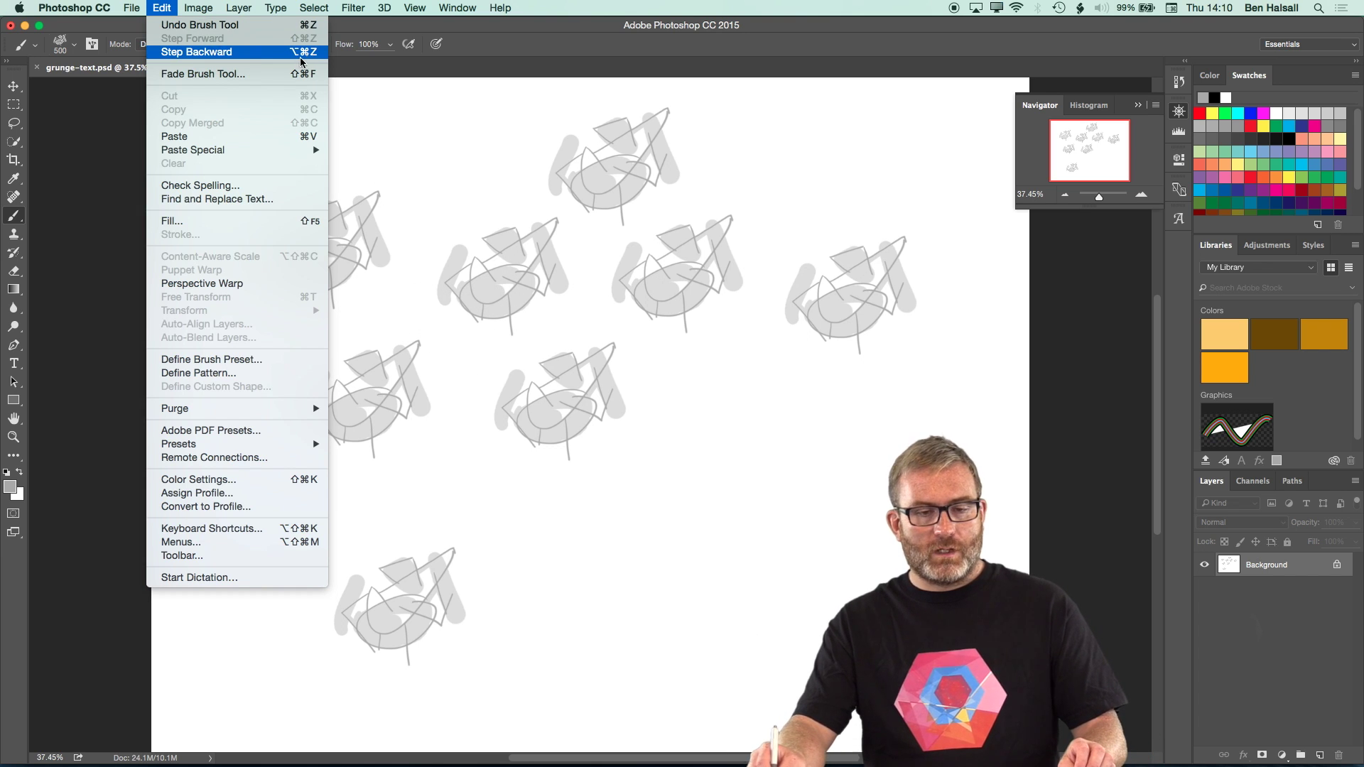
{"action": "left_click", "coordinate": [588, 4]}
{"action": "key", "text": "super+alt+z"}
{"action": "key", "text": "super+alt+z"}
{"action": "key", "text": "super+alt+z"}
{"action": "key", "text": "super+alt+z"}
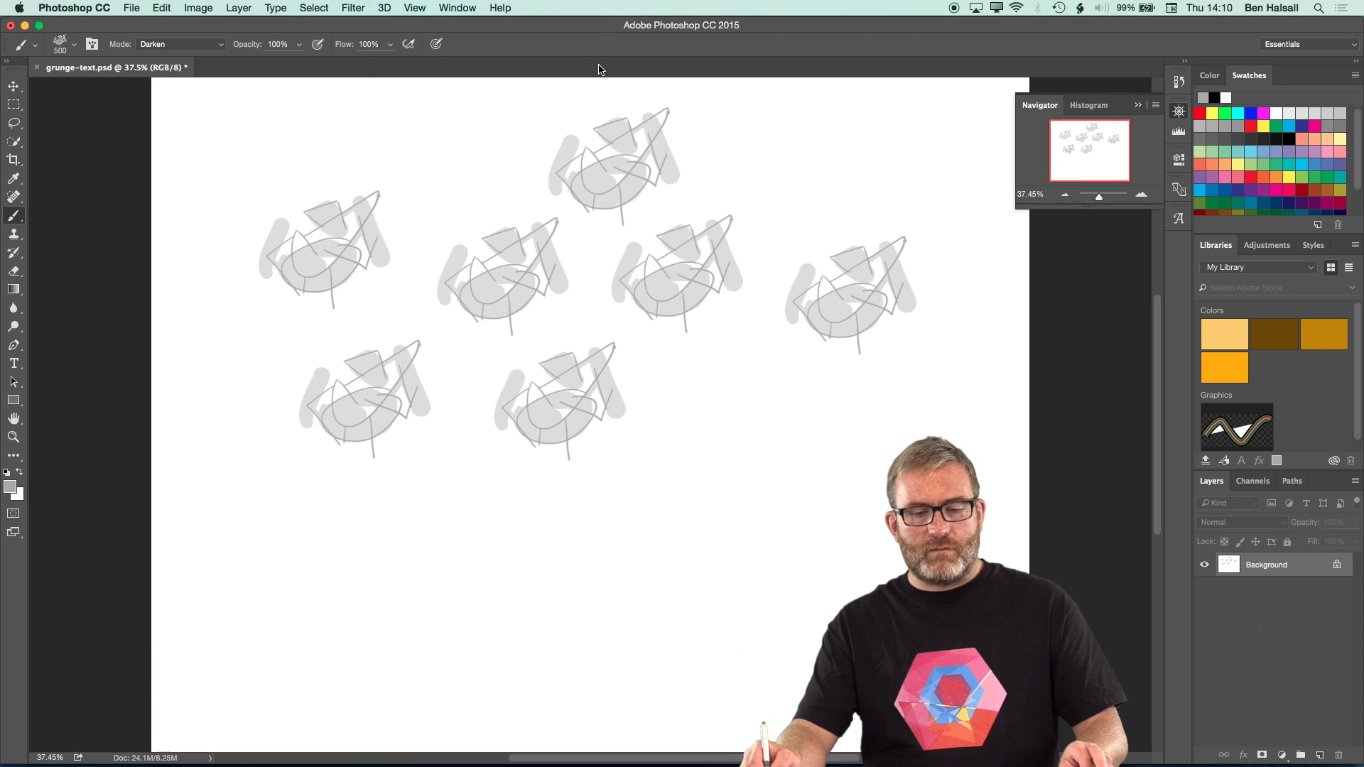
{"action": "key", "text": "super+alt+z"}
{"action": "key", "text": "super+alt+z"}
{"action": "key", "text": "super+alt+z"}
{"action": "key", "text": "super+alt+z"}
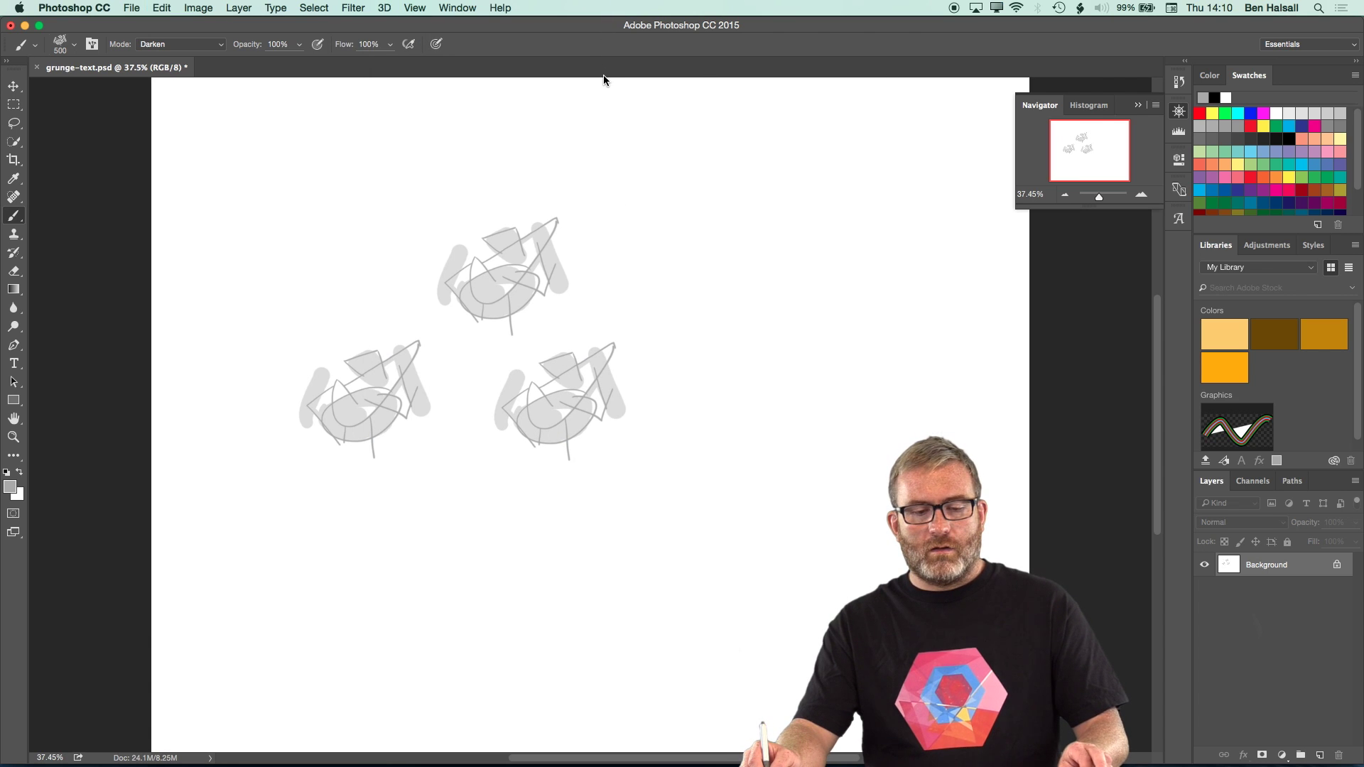
{"action": "key", "text": "super+alt+z"}
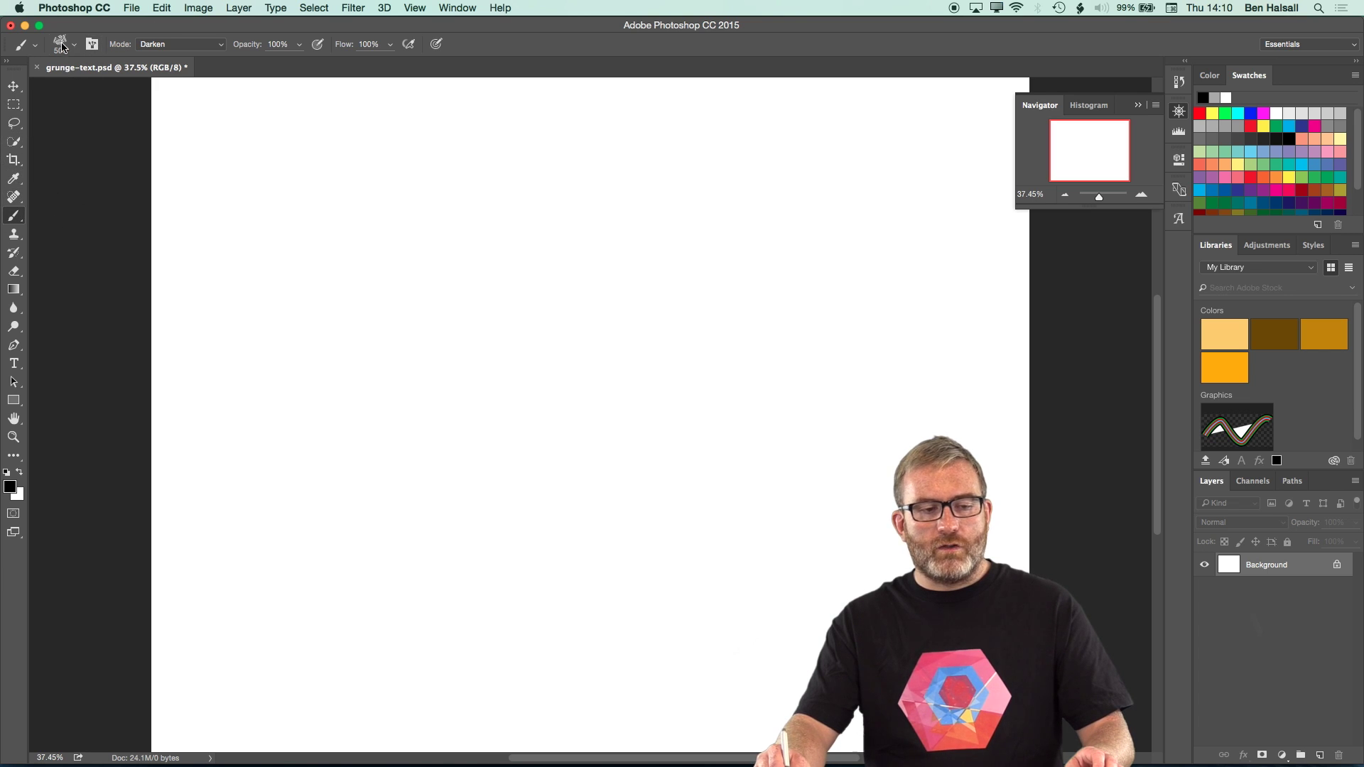
Step: Enable Shape Dynamics with 27% size jitter and 23% angle jitter, and test it with a diagonal black stroke that is removed again
{"action": "left_click", "coordinate": [93, 46]}
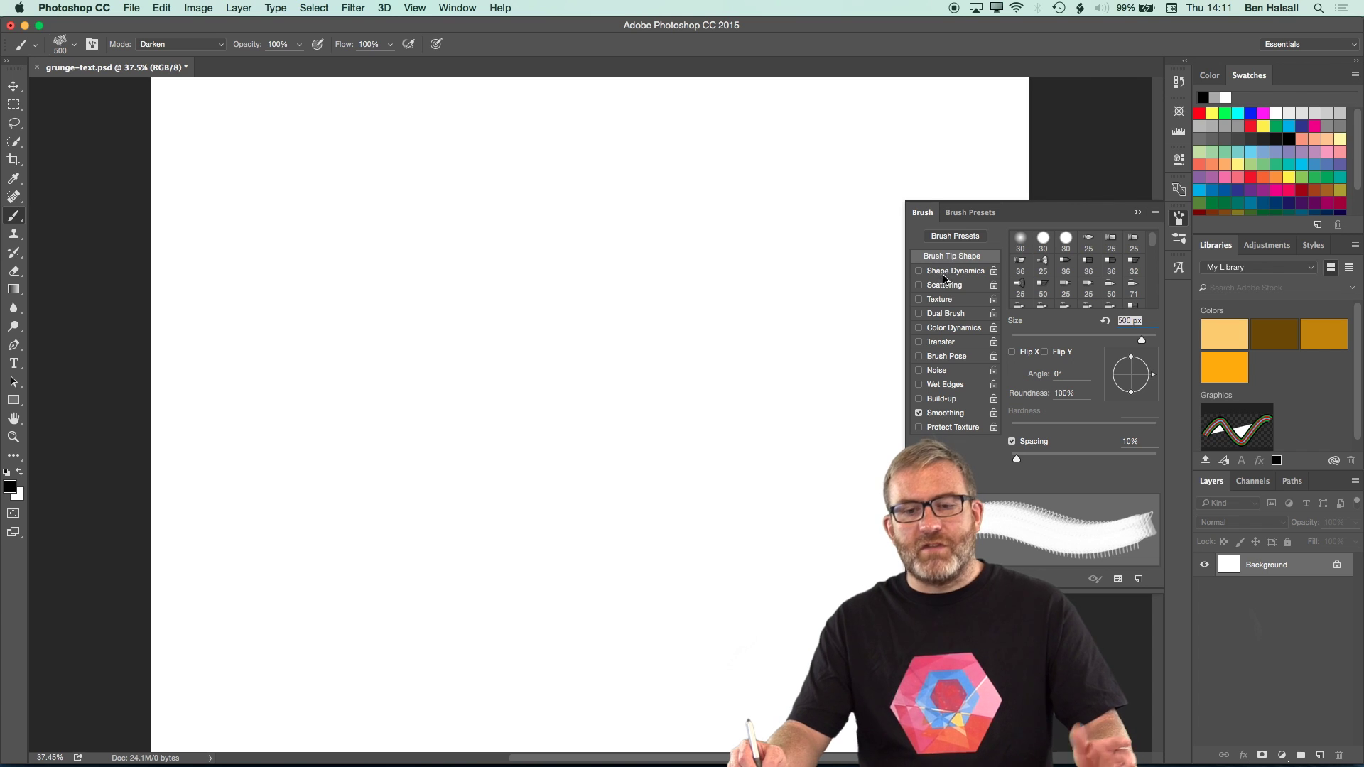
{"action": "left_click", "coordinate": [950, 274]}
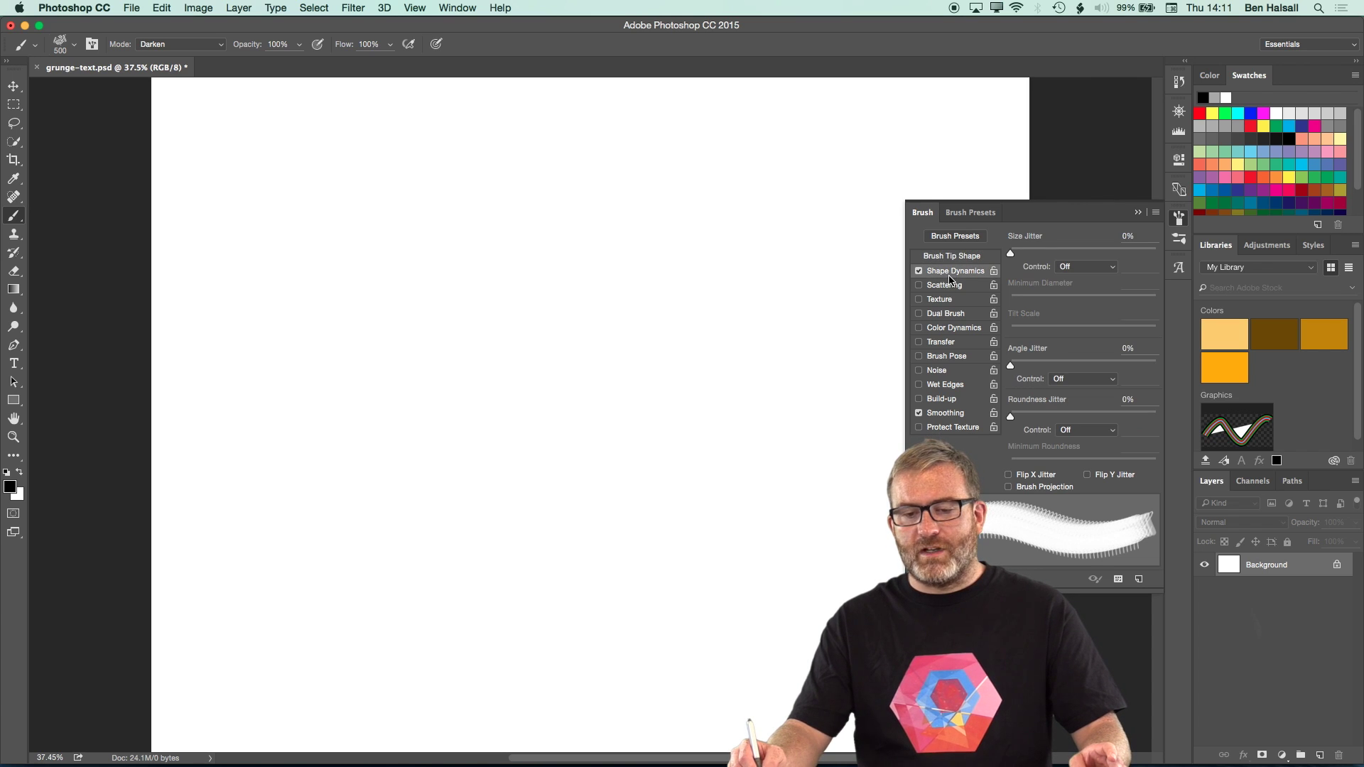
{"action": "left_click_drag", "start_coordinate": [1016, 257], "coordinate": [1051, 255]}
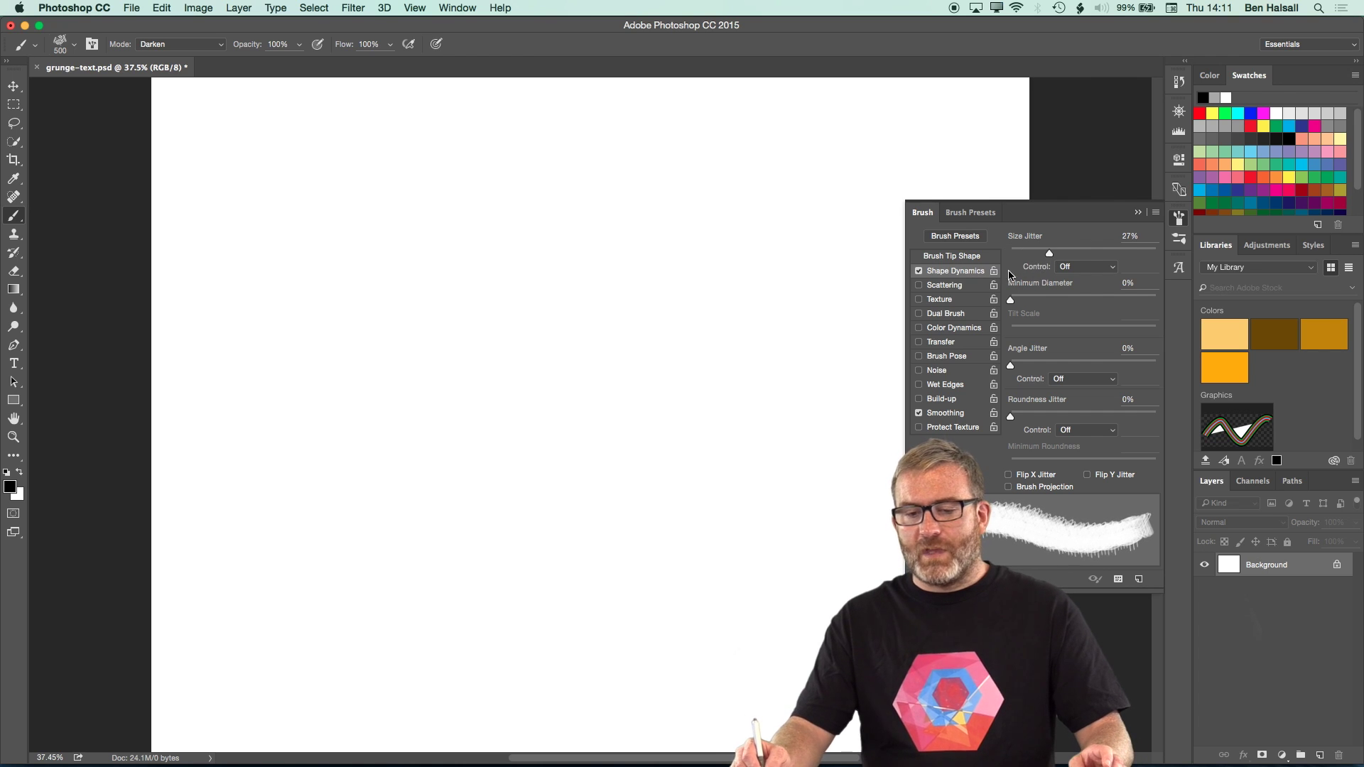
{"action": "left_click_drag", "start_coordinate": [1018, 369], "coordinate": [1044, 369]}
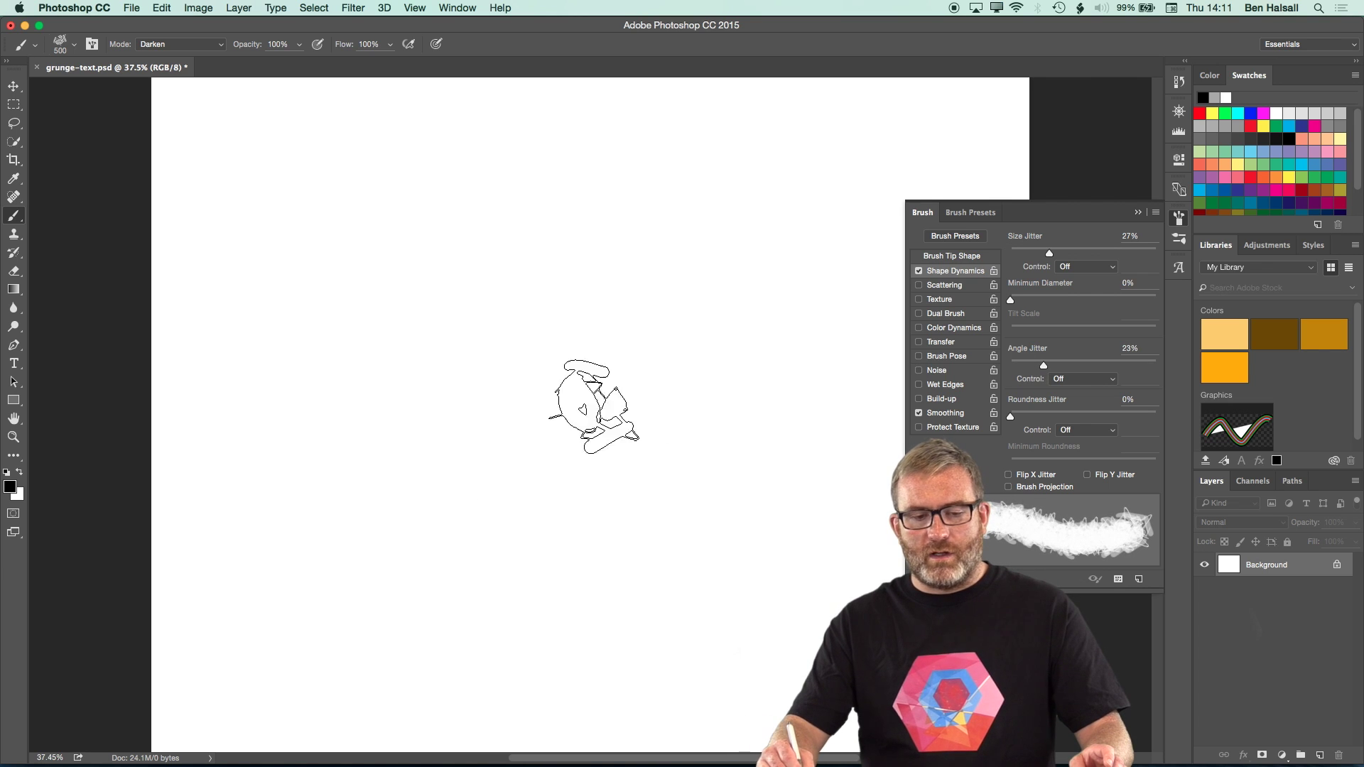
{"action": "left_click_drag", "start_coordinate": [270, 575], "coordinate": [790, 162]}
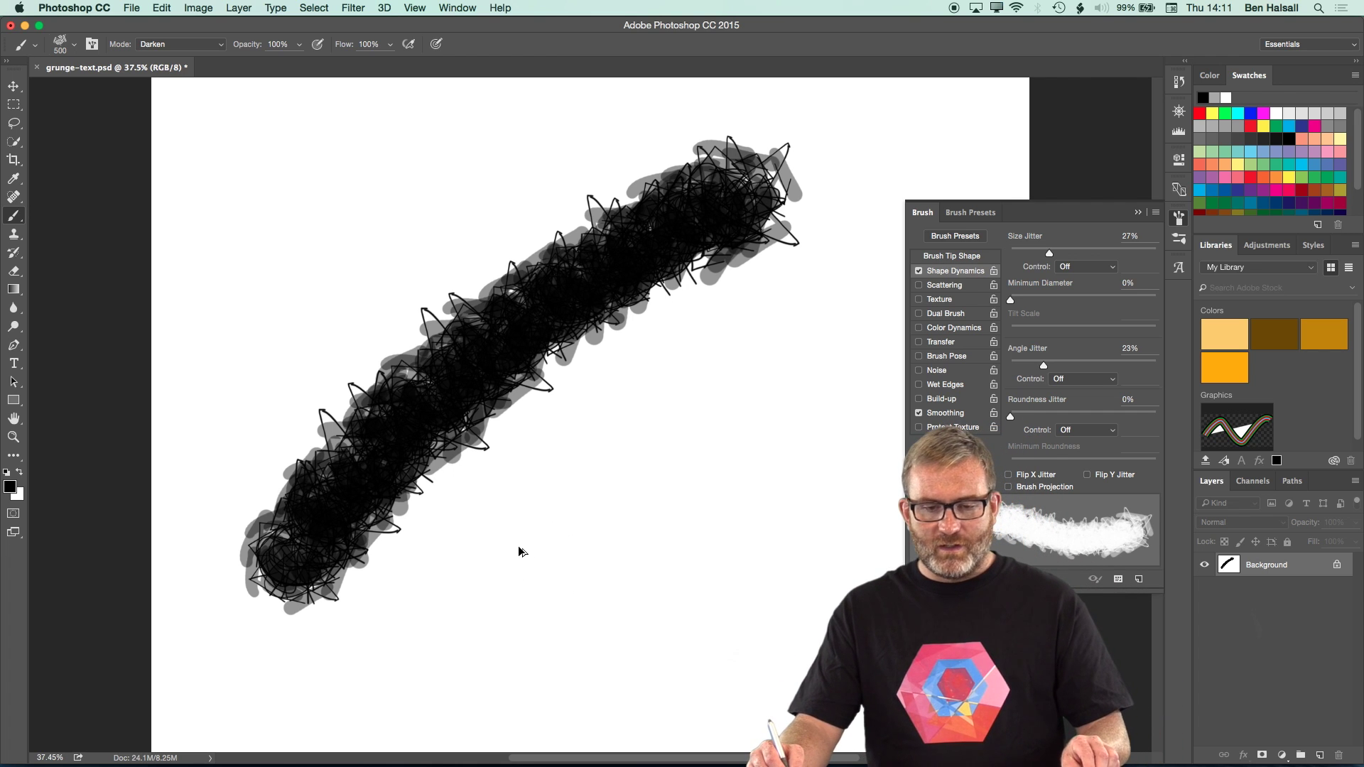
{"action": "key", "text": "BackSpace"}
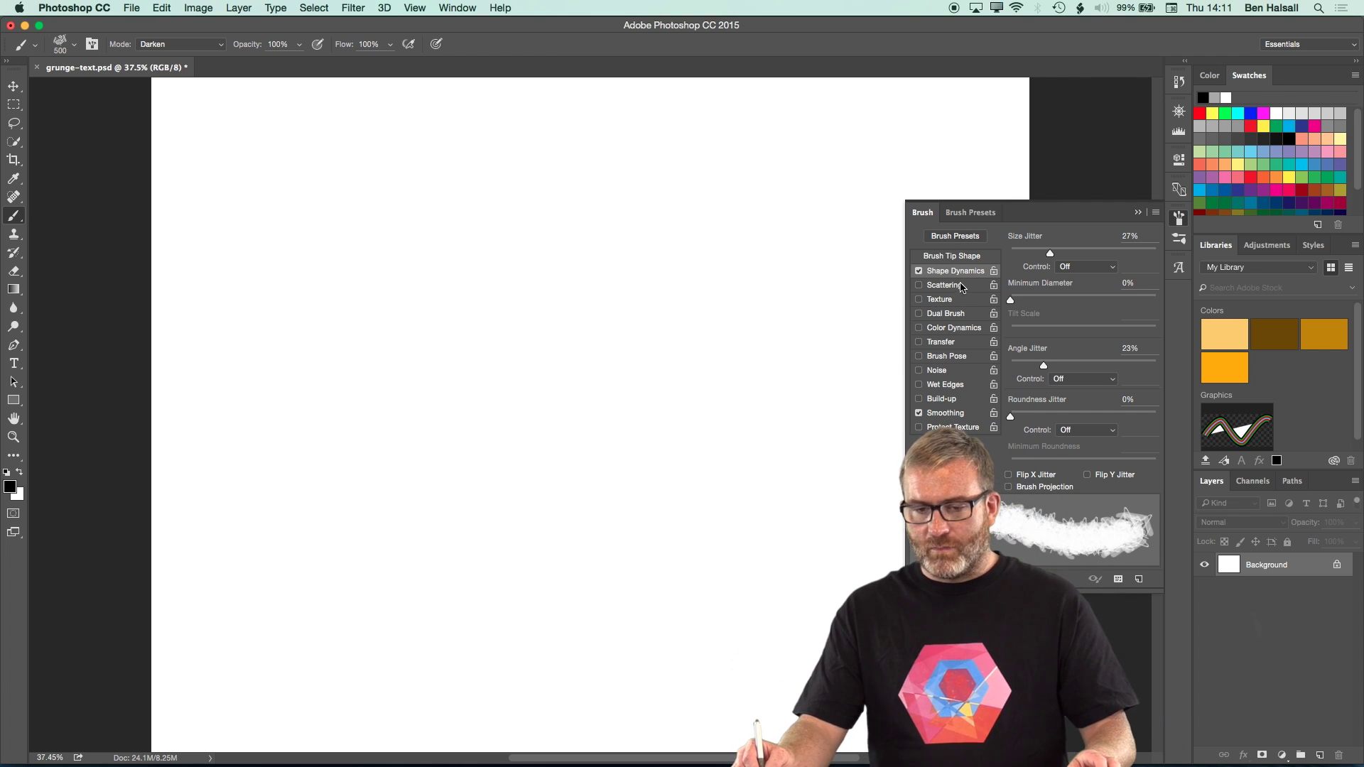
Step: Enable Scattering with 160% scatter, and test it with a diagonal stroke at 500 px that is undone again
{"action": "left_click", "coordinate": [961, 286]}
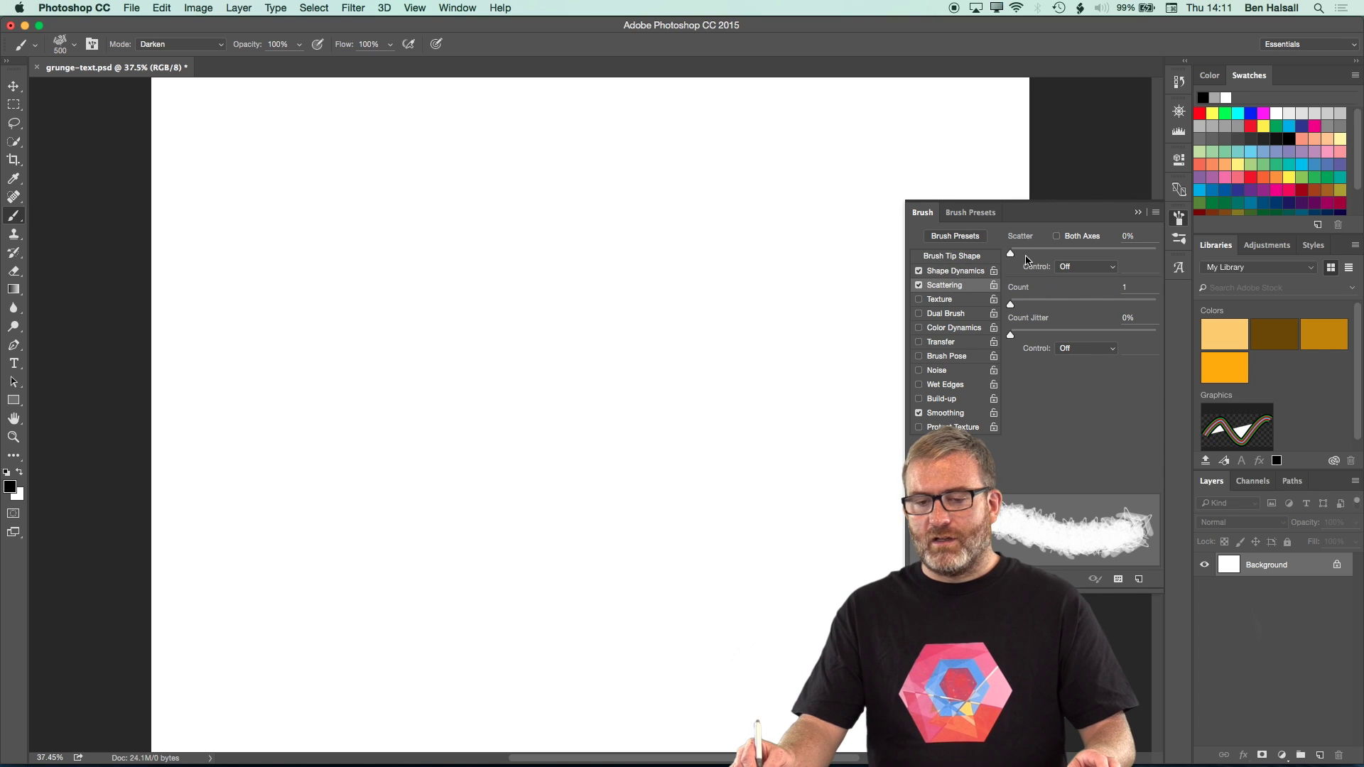
{"action": "left_click_drag", "start_coordinate": [1012, 256], "coordinate": [1034, 255]}
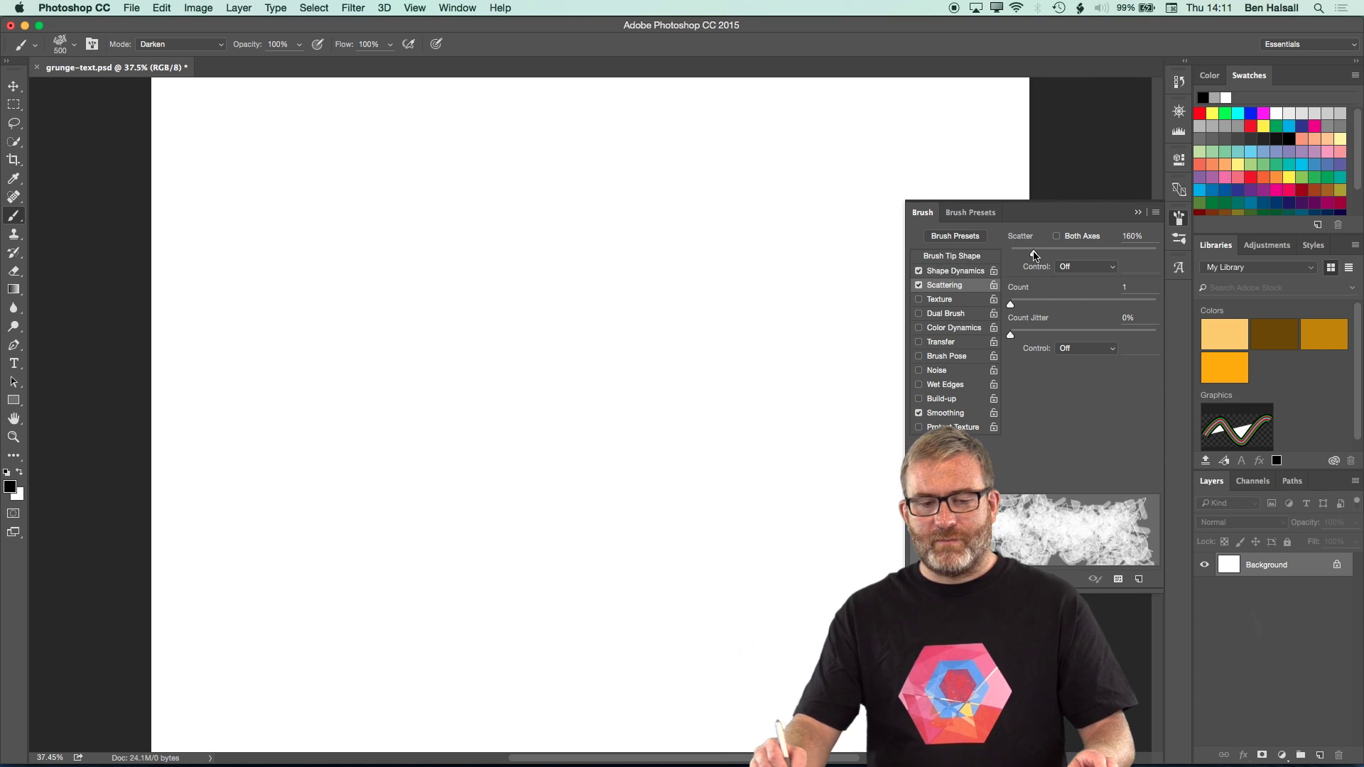
{"action": "left_click", "coordinate": [388, 557]}
{"action": "left_click", "coordinate": [723, 256], "text": "shift"}
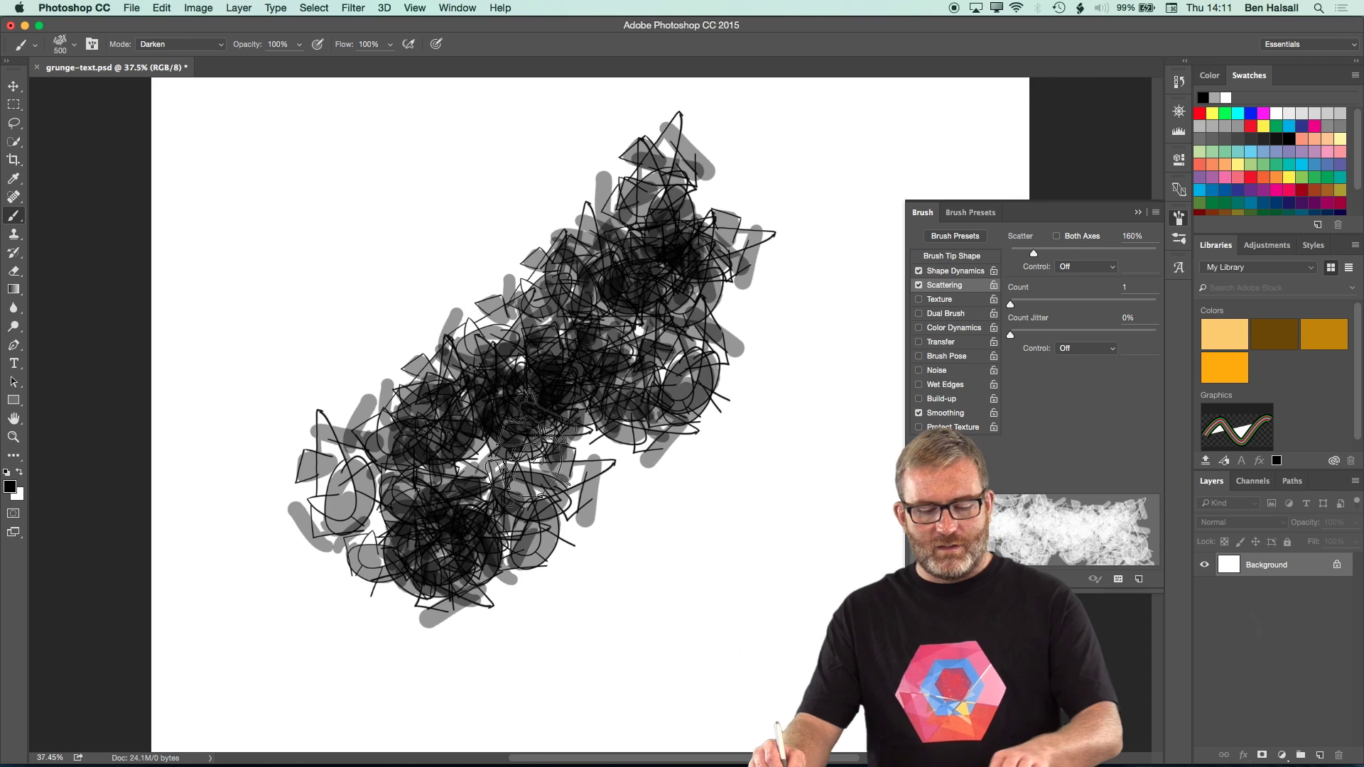
{"action": "key", "text": "super+alt+z"}
{"action": "key", "text": "super+alt+z"}
Step: Reduce the brush to 175 px, and test it with a diagonal scattered stroke that is undone again
{"action": "key", "text": "bracketleft"}
{"action": "key", "text": "bracketleft"}
{"action": "key", "text": "bracketleft"}
{"action": "key", "text": "bracketleft"}
{"action": "key", "text": "bracketleft"}
{"action": "left_click", "coordinate": [373, 531]}
{"action": "left_click", "coordinate": [652, 268], "text": "shift"}
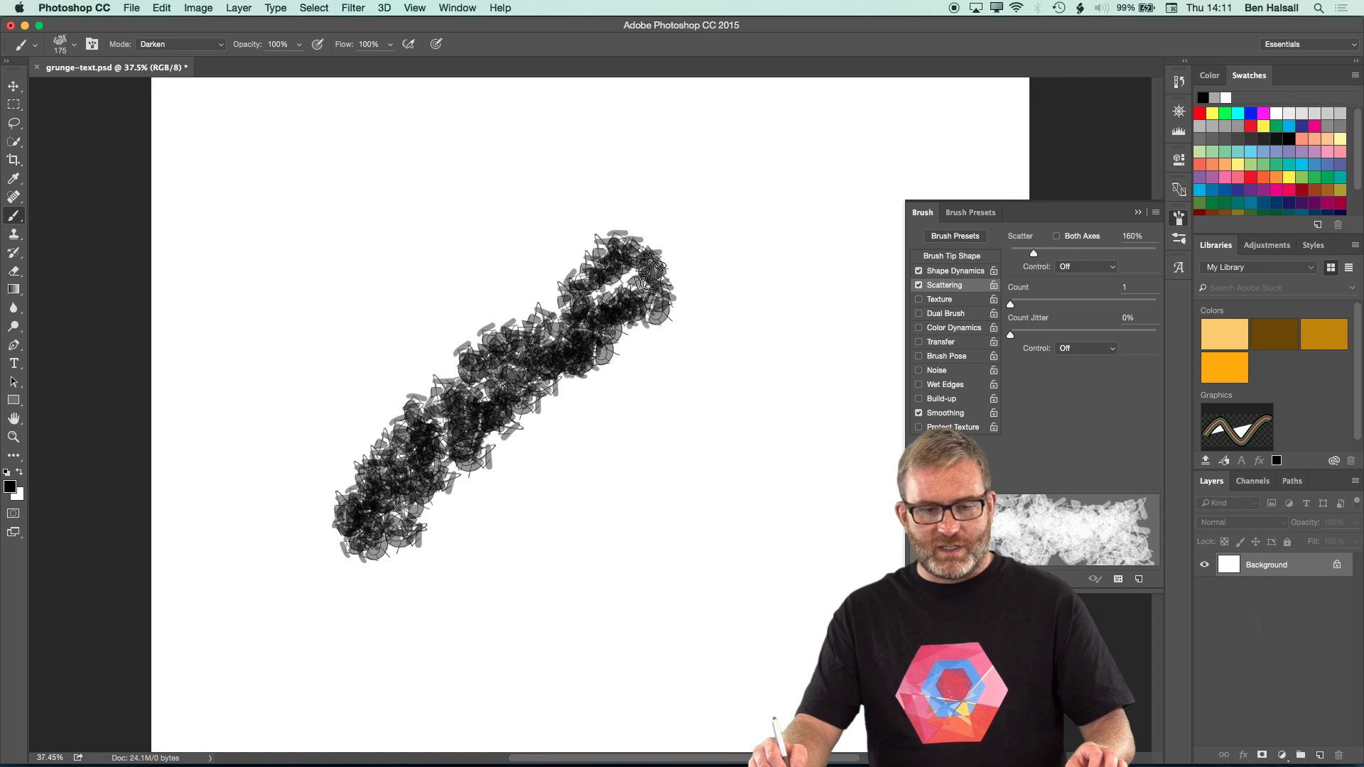
{"action": "key", "text": "super+alt+z"}
{"action": "key", "text": "super+alt+z"}
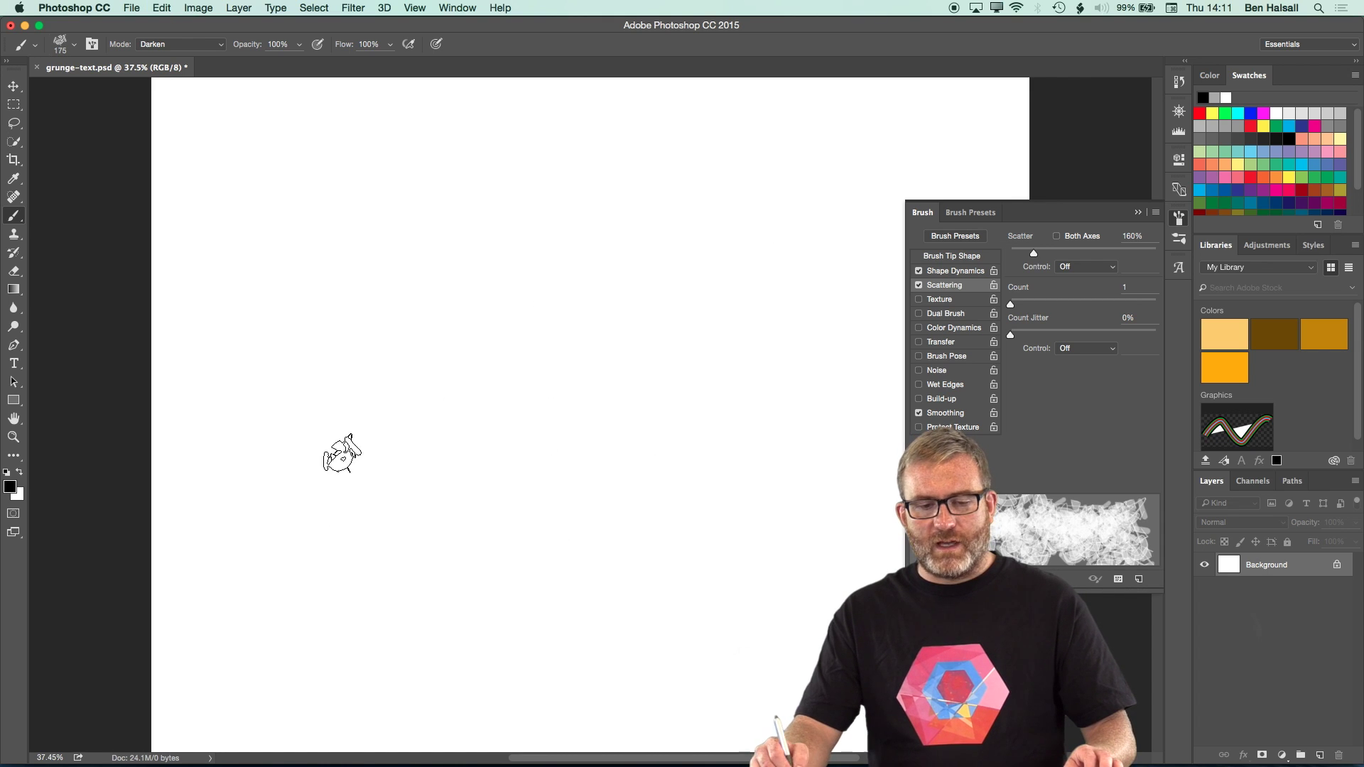
Step: Paint two crossing scattered strokes across the middle of the canvas at 175 px and undo both
{"action": "left_click", "coordinate": [342, 455]}
{"action": "left_click", "coordinate": [714, 306], "text": "shift"}
{"action": "left_click", "coordinate": [448, 600]}
{"action": "left_click", "coordinate": [600, 217], "text": "shift"}
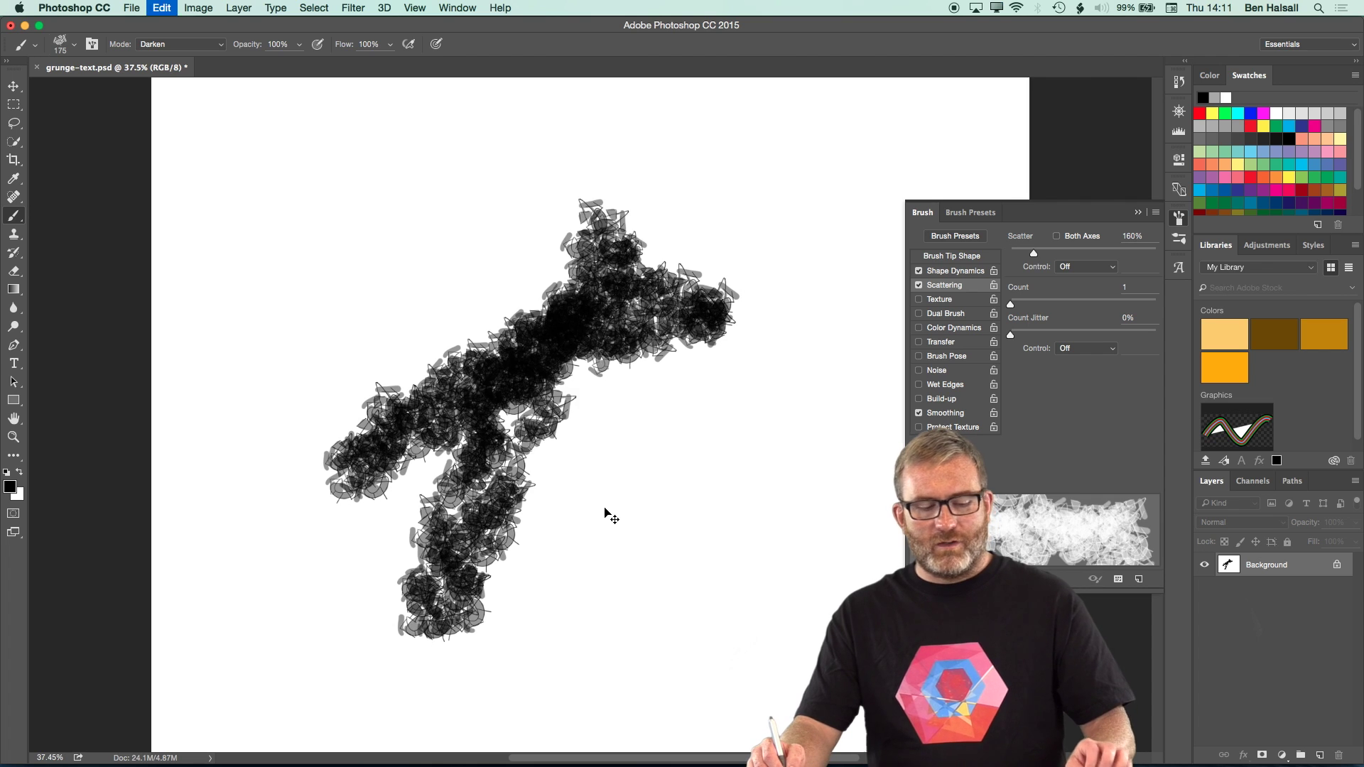
{"action": "key", "text": "super+alt+z"}
{"action": "key", "text": "super+alt+z"}
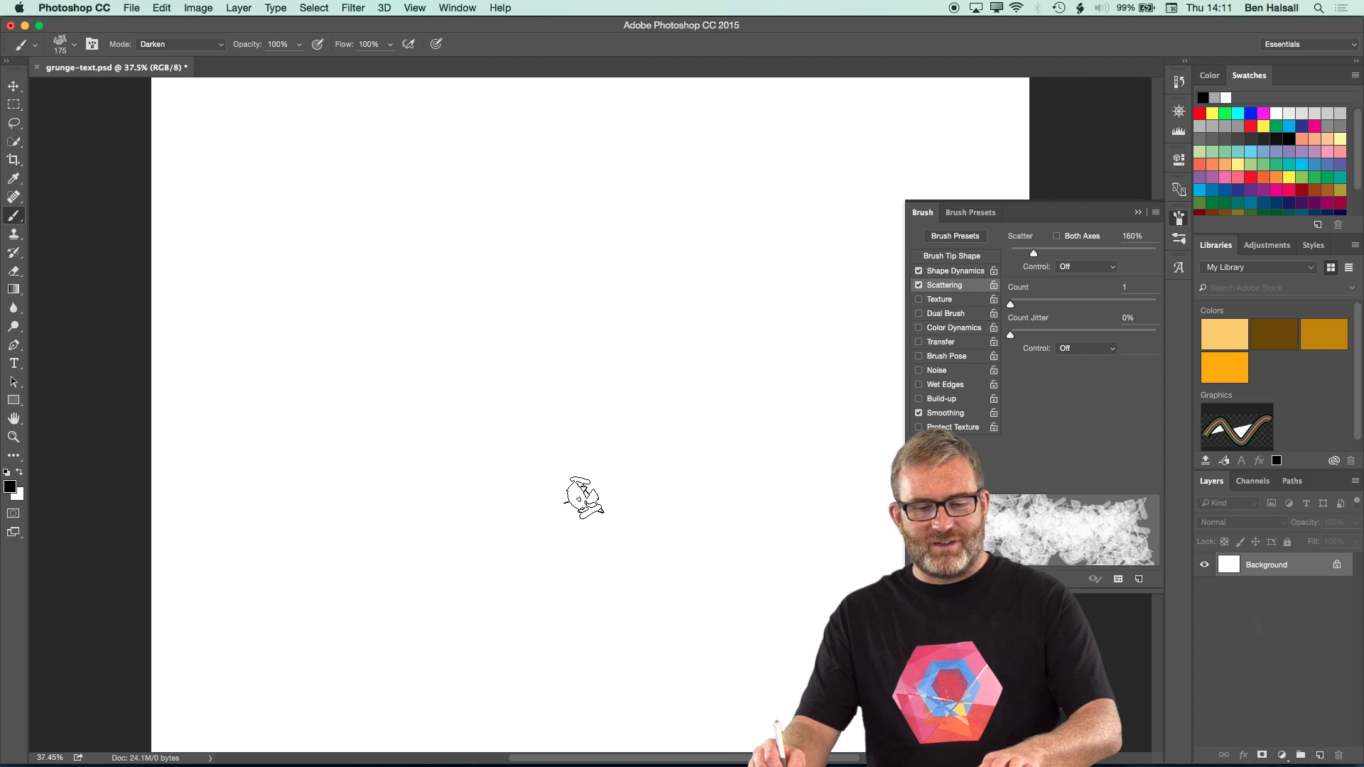
Step: Reduce the brush to 150 px, paint a curved C-shaped test stroke and undo it
{"action": "key", "text": "bracketleft"}
{"action": "mouse_move", "coordinate": [600, 226]}
{"action": "left_mouse_down"}
{"action": "mouse_move", "coordinate": [440, 431]}
{"action": "mouse_move", "coordinate": [703, 383]}
{"action": "left_mouse_up"}
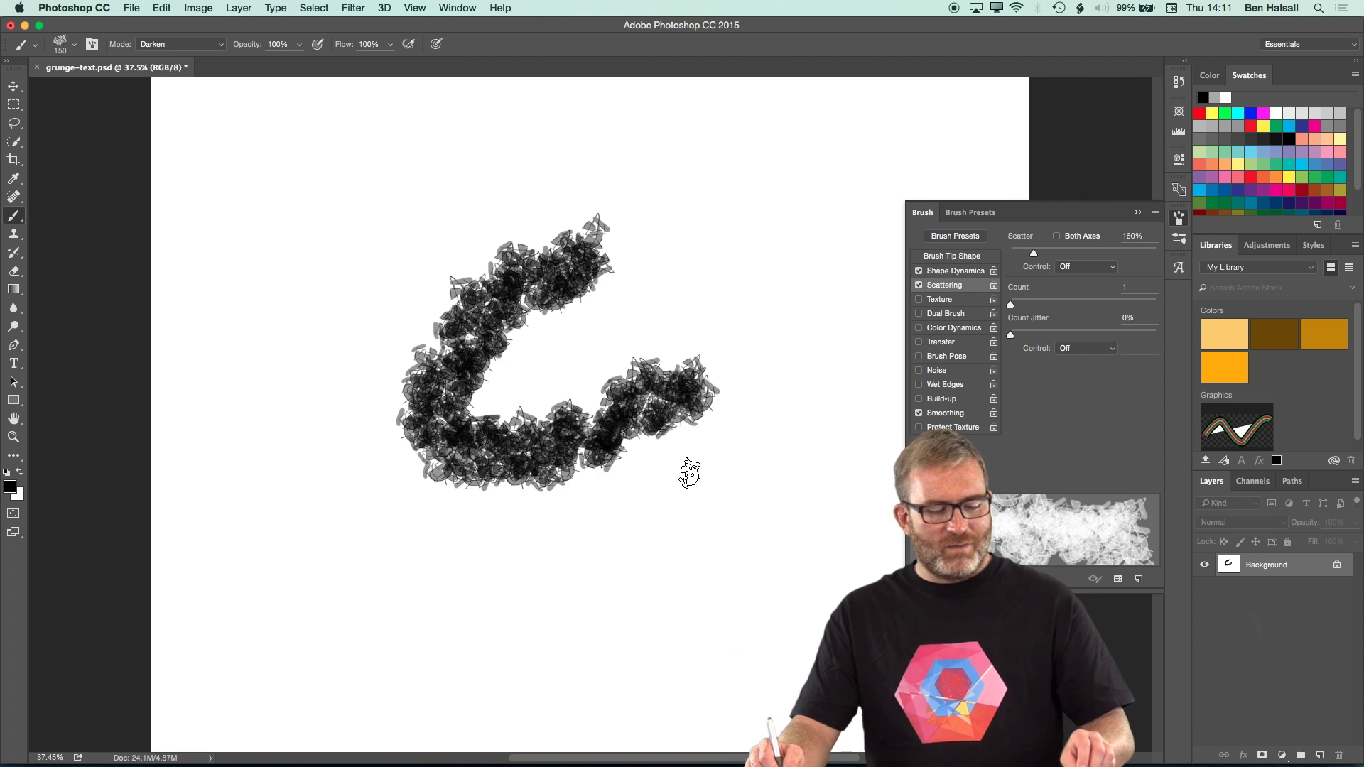
{"action": "key", "text": "super+z"}
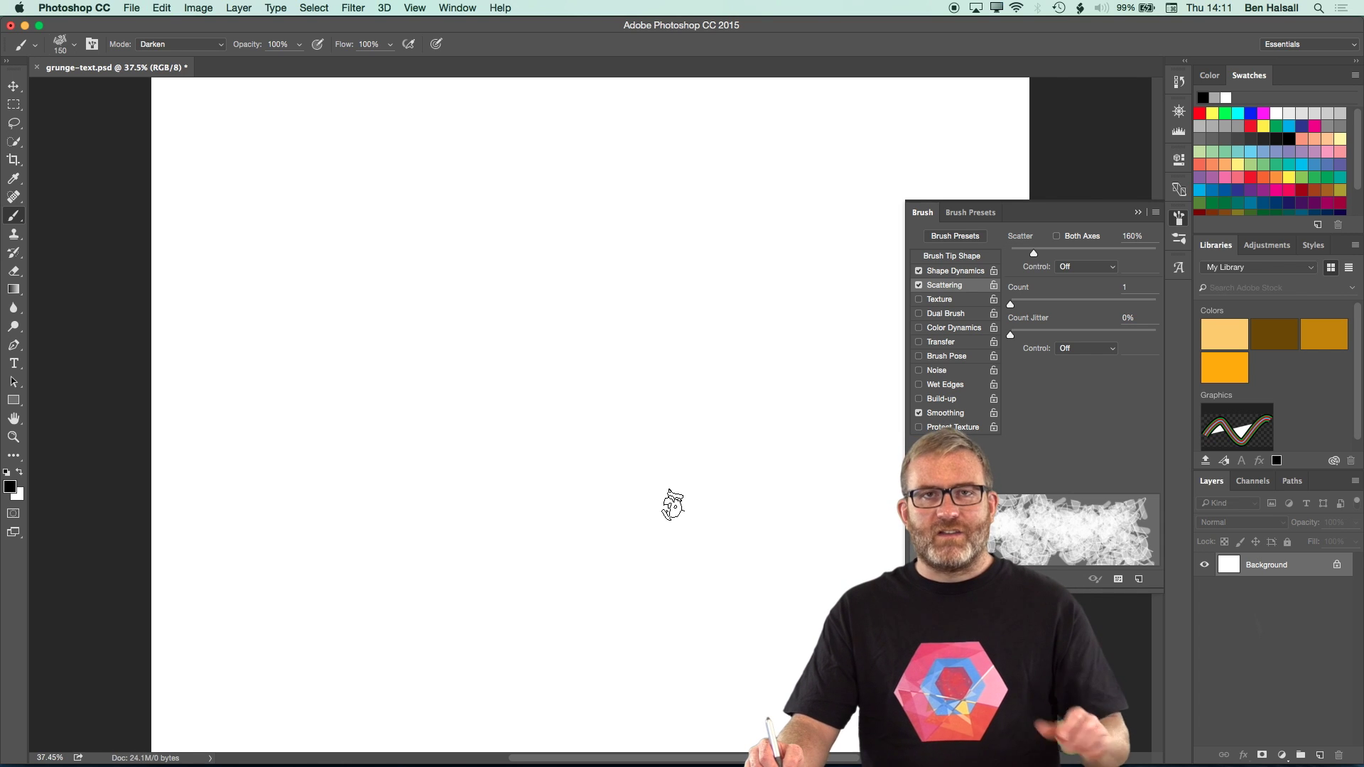